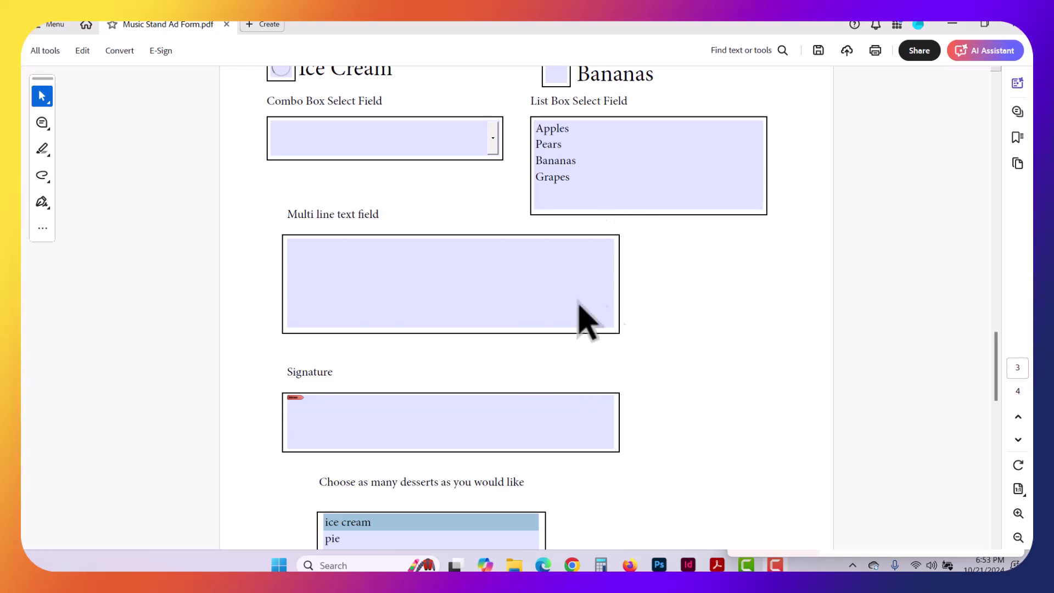
# Step: Try selecting the Multi line text field label, then focus the multi-line field
pyautogui.doubleClick(322, 214)
pyautogui.tripleClick(322, 214)
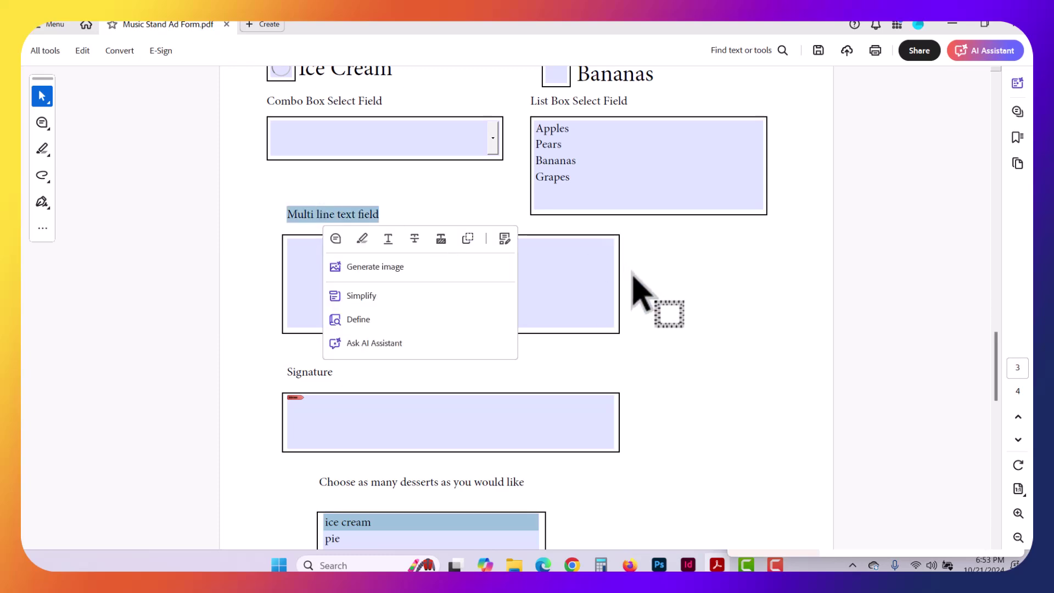
pyautogui.click(538, 263)
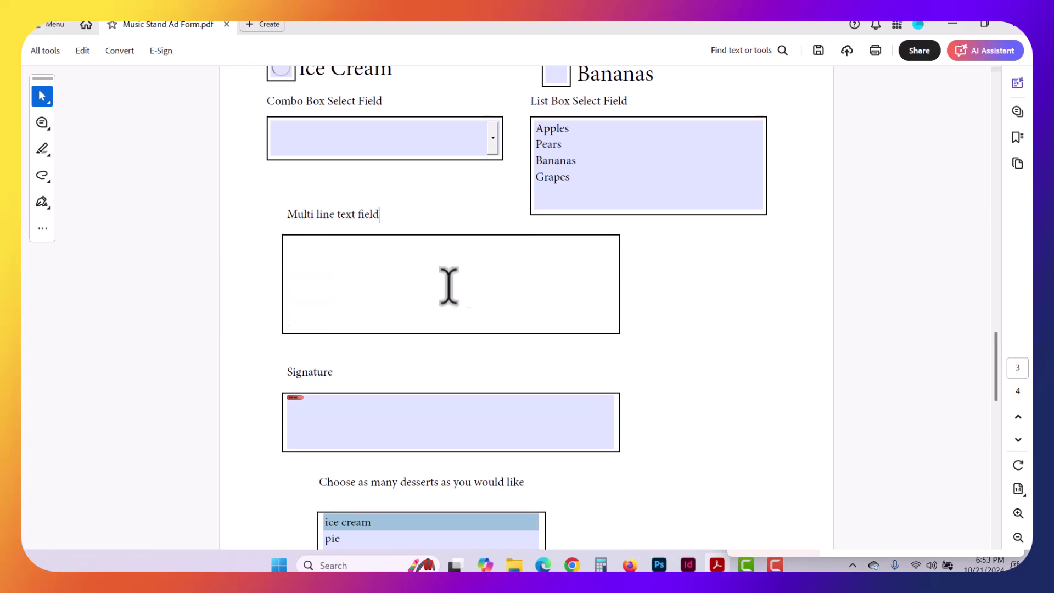
# Step: Scroll up to try the Address and Zip fields, then return to the Multiline Text Box
pyautogui.scroll(1, 407, 297)
pyautogui.scroll(2, 407, 307)
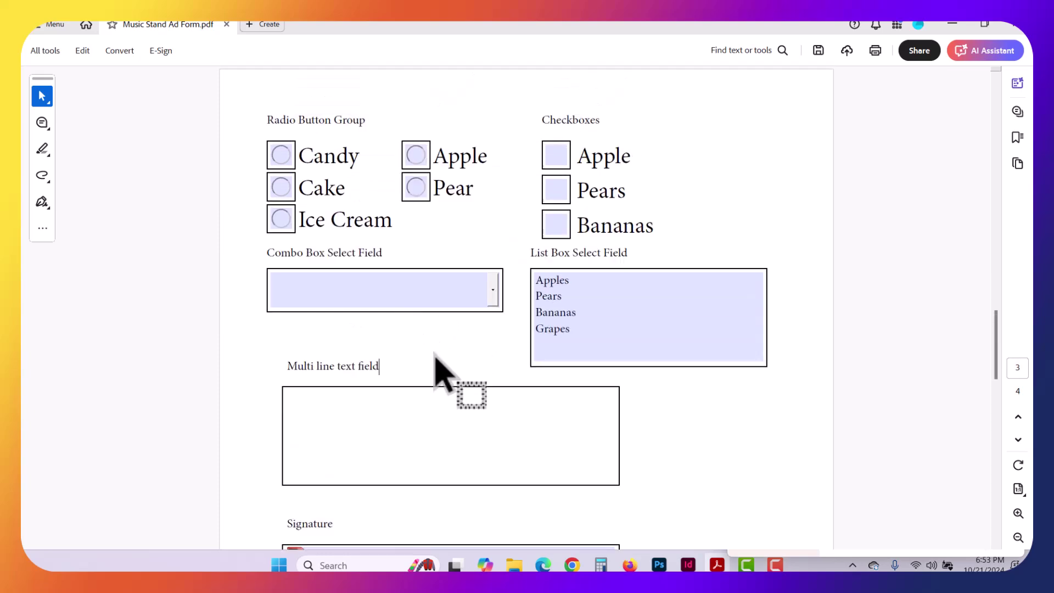
pyautogui.scroll(5, 439, 369)
pyautogui.scroll(15, 435, 357)
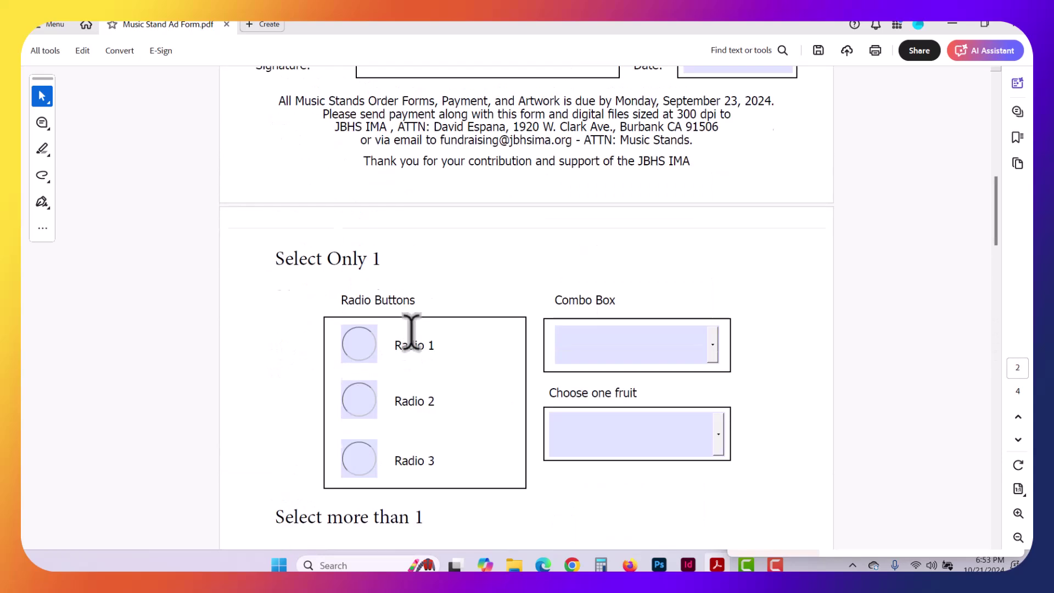
pyautogui.click(430, 169)
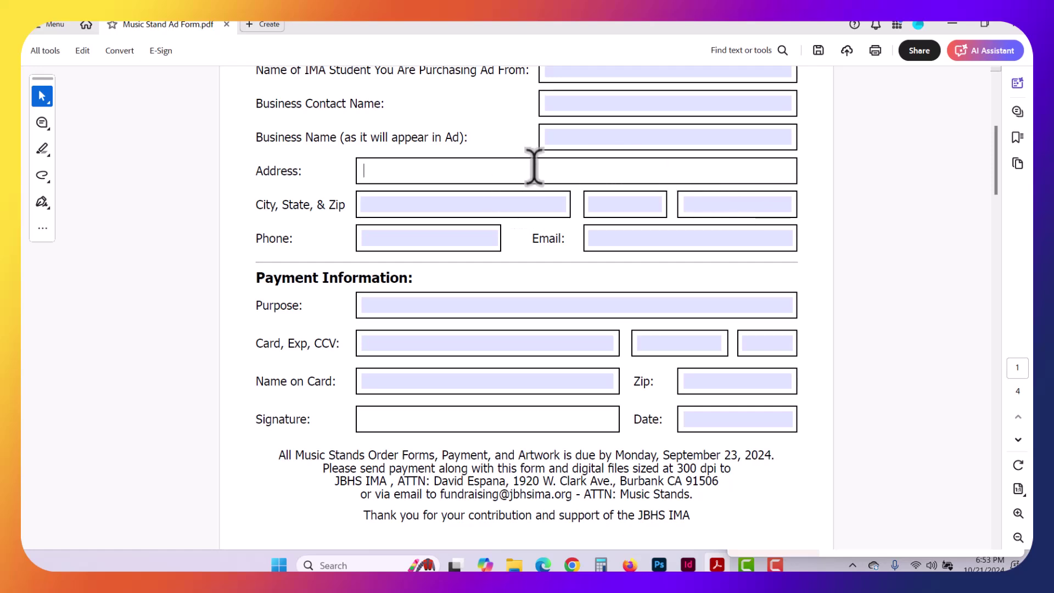
pyautogui.click(764, 204)
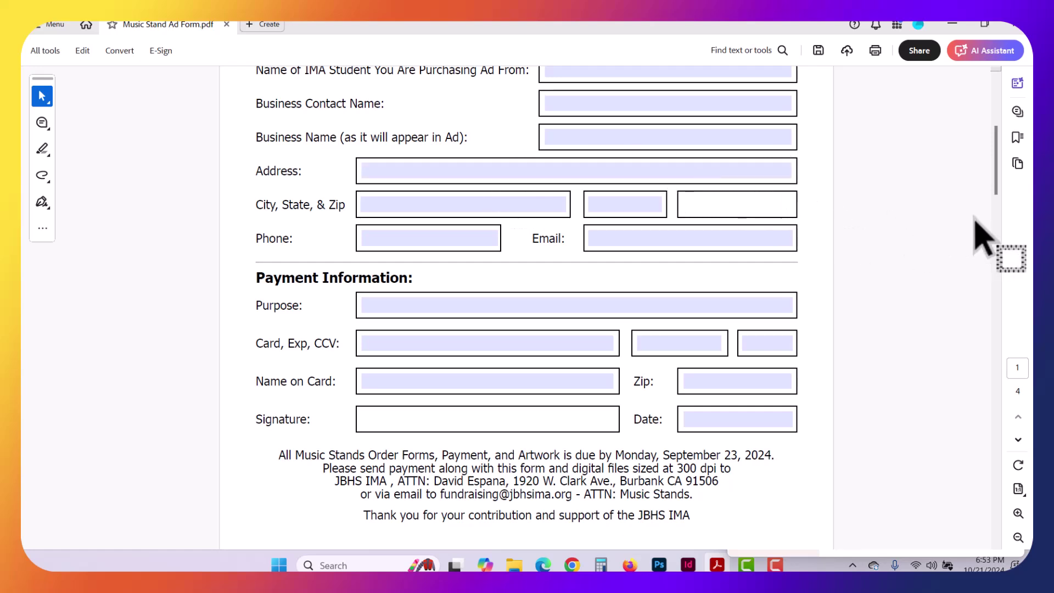
pyautogui.scroll(-3, 578, 207)
pyautogui.scroll(-15, 579, 208)
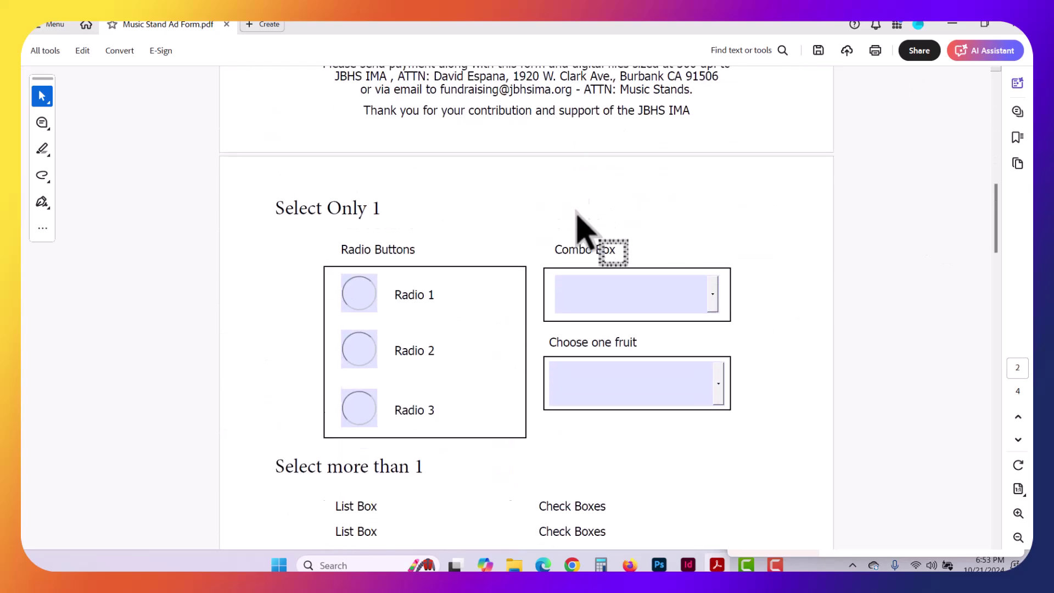
# Step: Paste sample text into the Multiline Text Box, scroll it, then close the form without saving
pyautogui.click(448, 262)
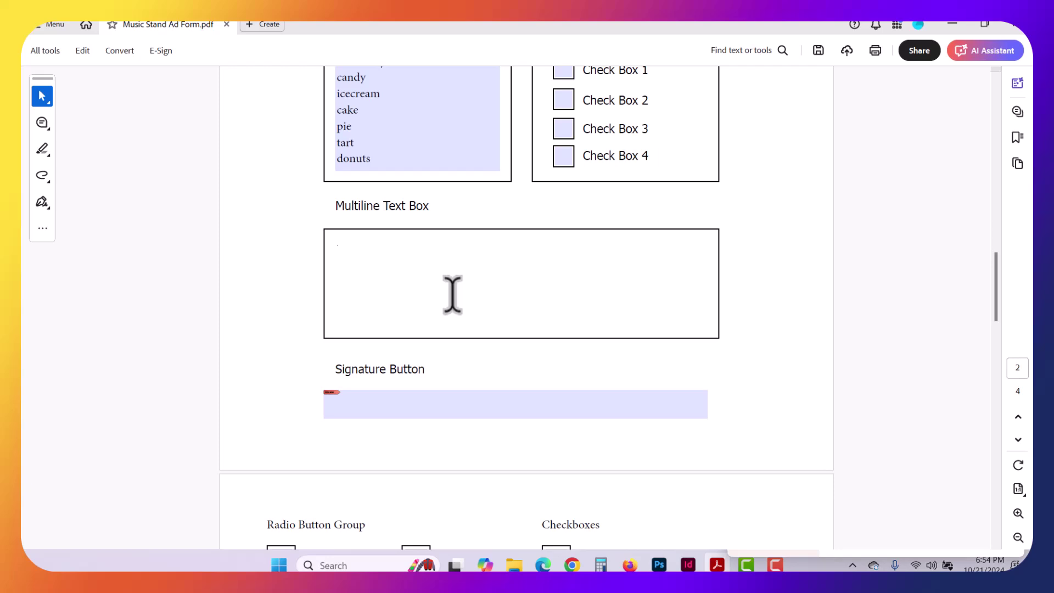
pyautogui.hotkey('ctrl', 'v')
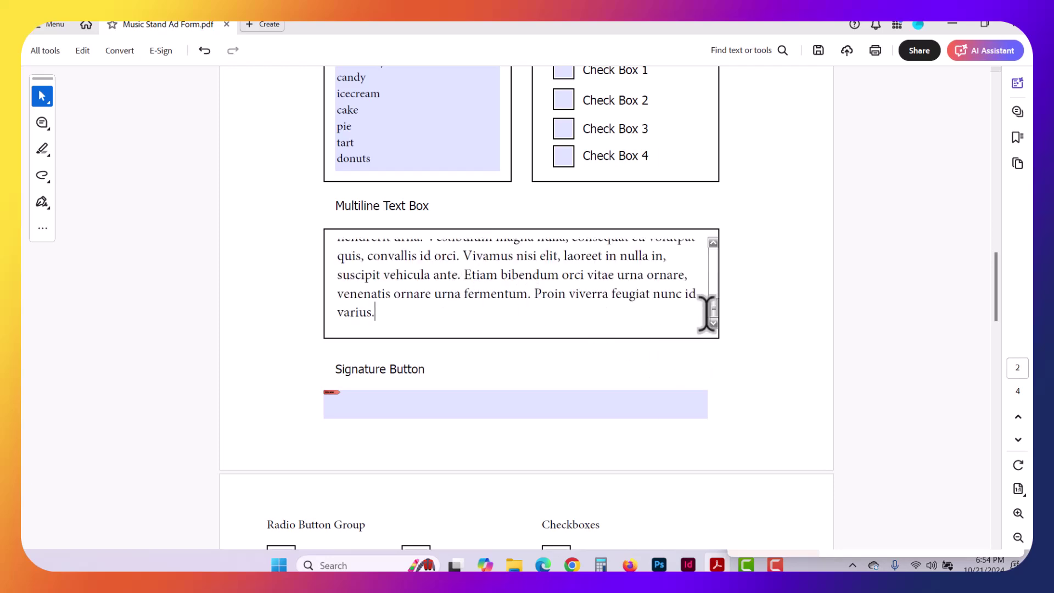
pyautogui.moveTo(713, 312); pyautogui.dragTo(712, 250)
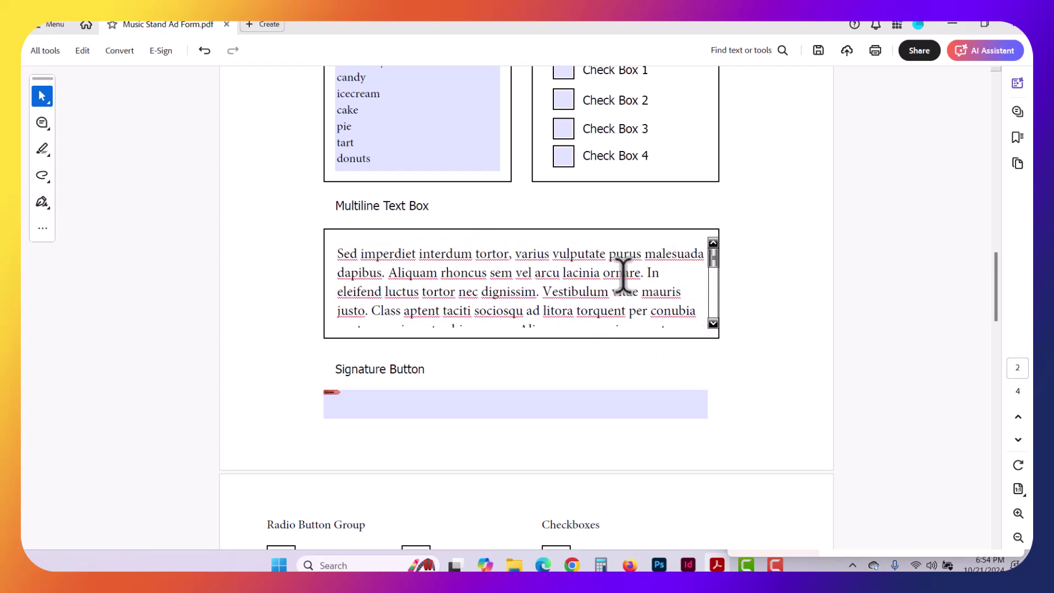
pyautogui.click(429, 253)
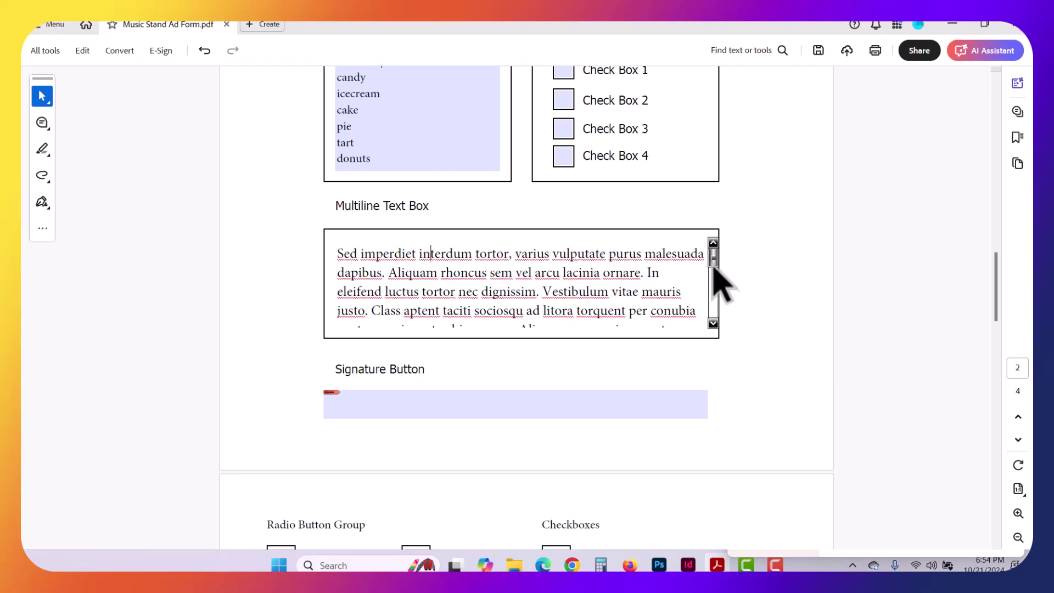
pyautogui.moveTo(713, 264); pyautogui.dragTo(712, 242)
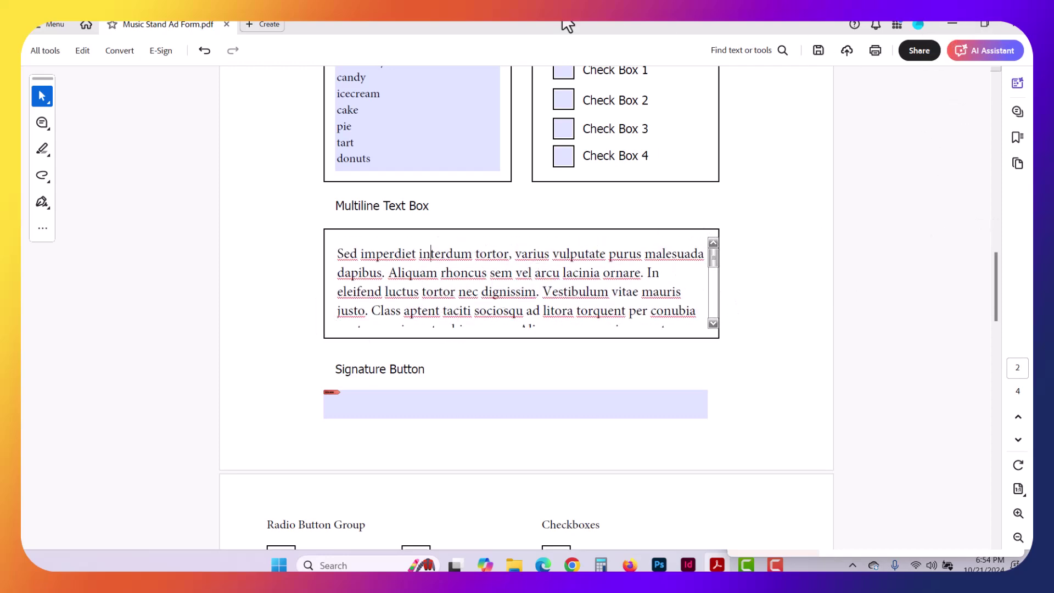
pyautogui.click(226, 24)
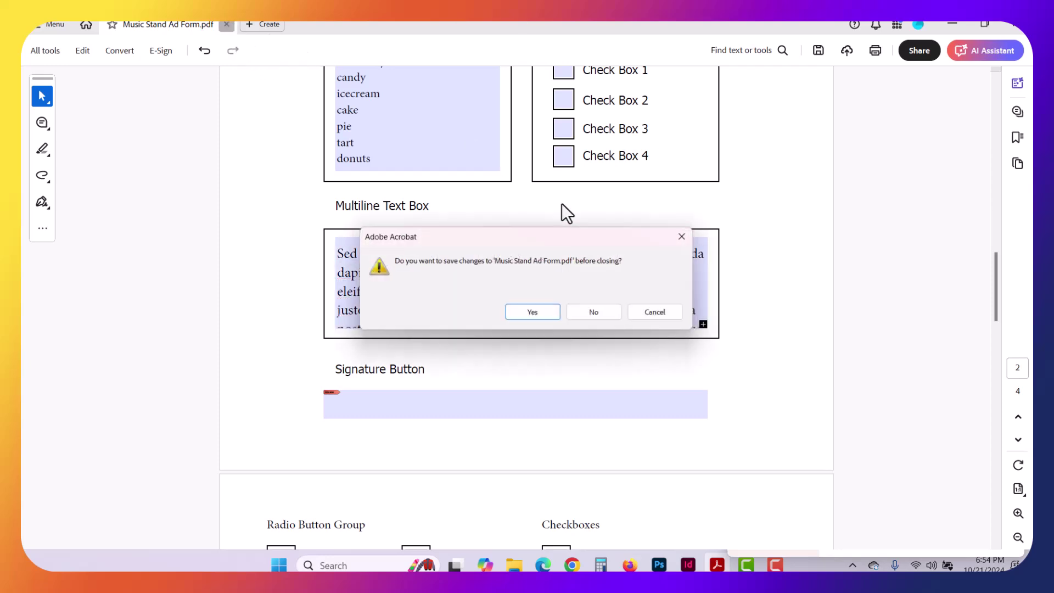
pyautogui.click(592, 314)
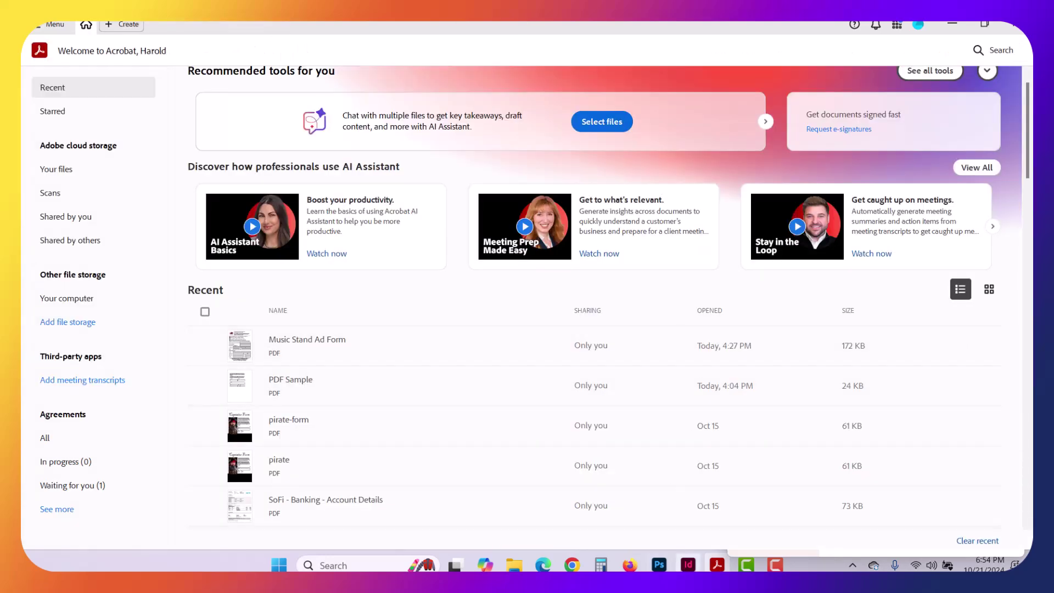
# Step: Back in InDesign, move the Signature label and field to the right
pyautogui.click(687, 564)
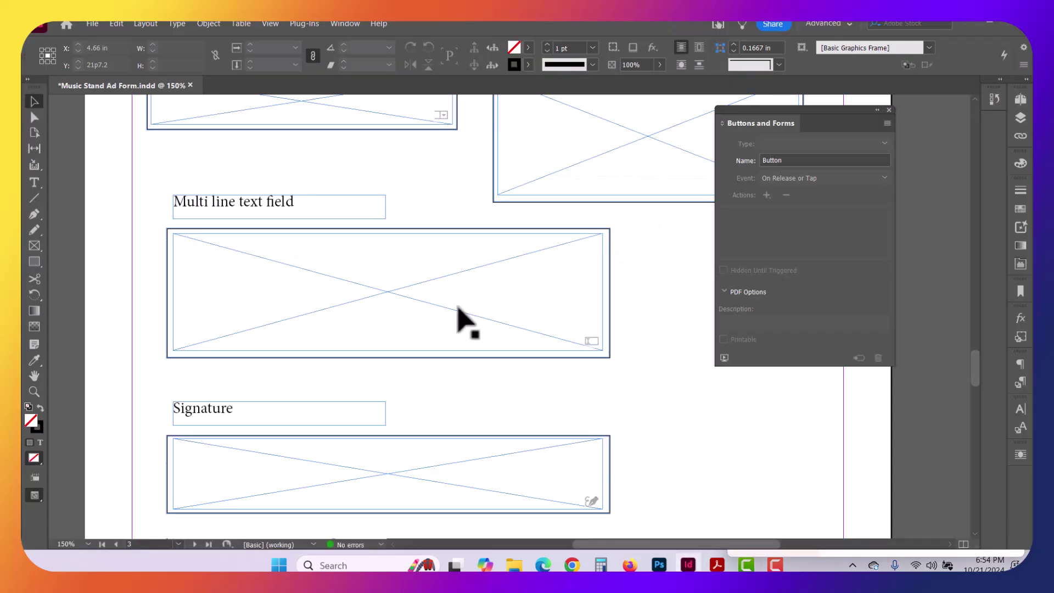
pyautogui.click(460, 315)
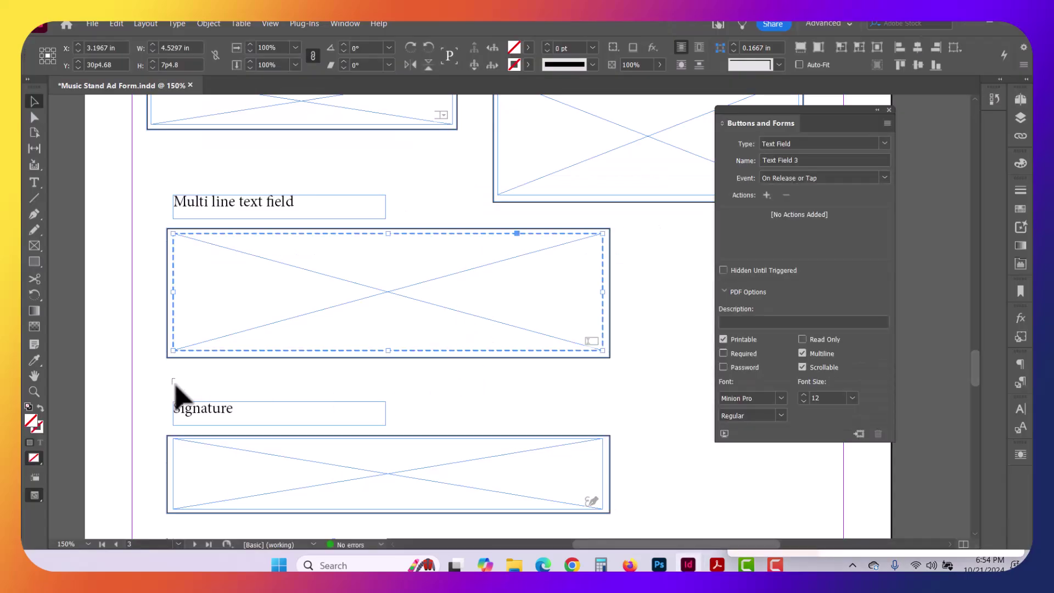
pyautogui.scroll(-3, 176, 392)
pyautogui.moveTo(329, 535); pyautogui.dragTo(162, 296)
pyautogui.moveTo(188, 357)
pyautogui.mouseDown()
pyautogui.moveTo(753, 442)
pyautogui.moveTo(768, 432)
pyautogui.mouseUp()
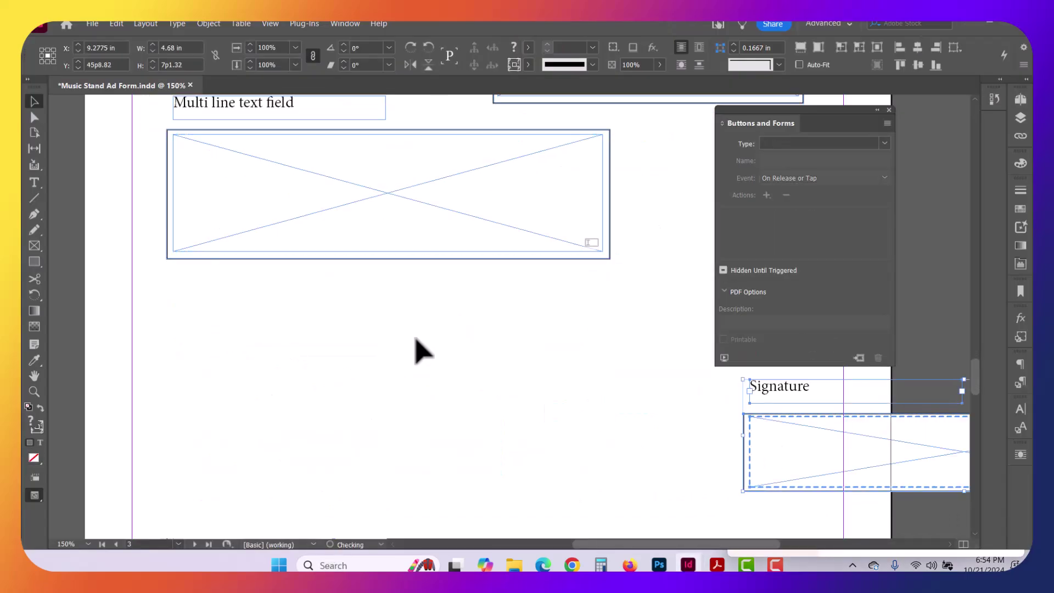
pyautogui.scroll(3, 417, 341)
# Step: Convert the large frame below the Multi line text field label into a text form field
pyautogui.click(287, 225)
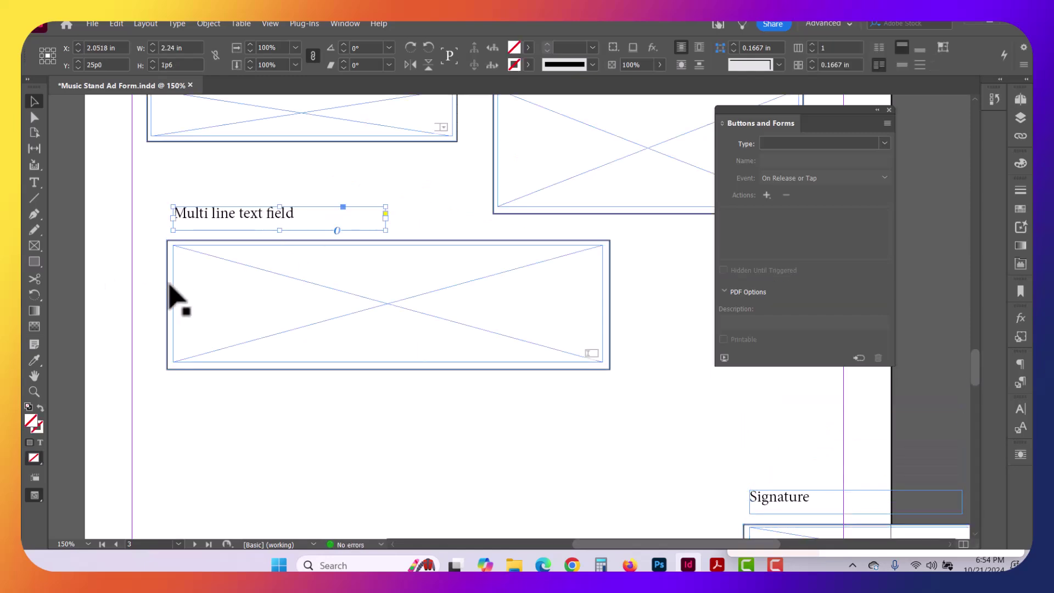
pyautogui.click(165, 284)
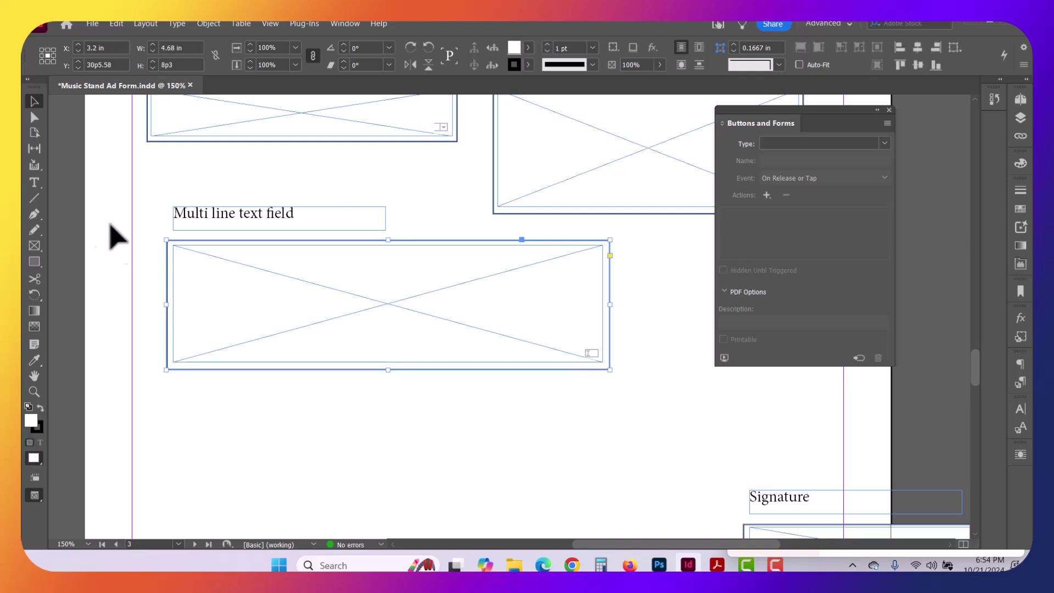
pyautogui.hotkey('ctrl', 'alt', 'shift', 't')
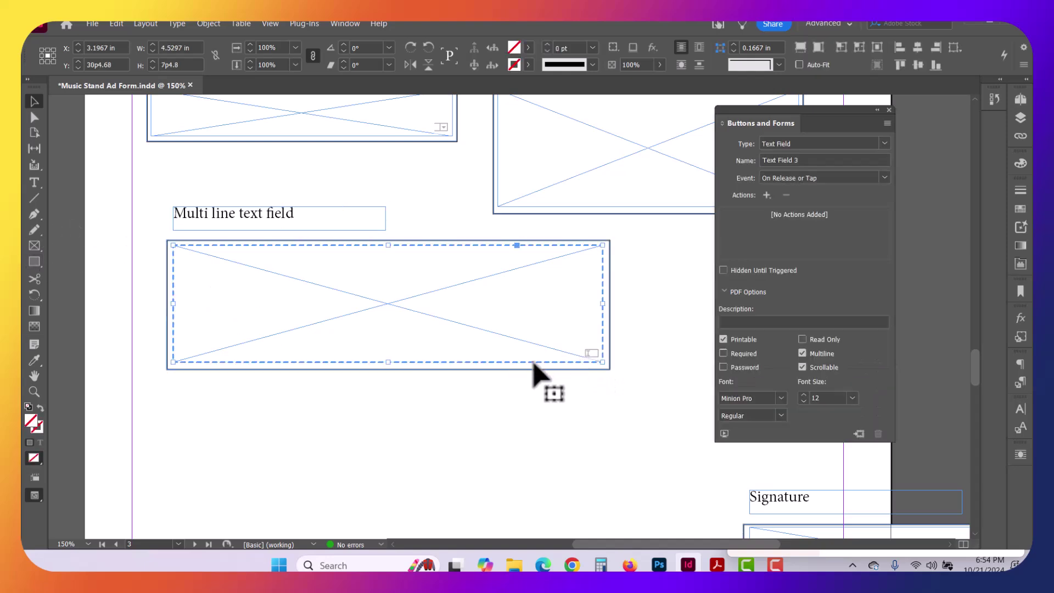
# Step: Draw a new empty rectangle frame over the box below the Multi line text field label
pyautogui.click(470, 406)
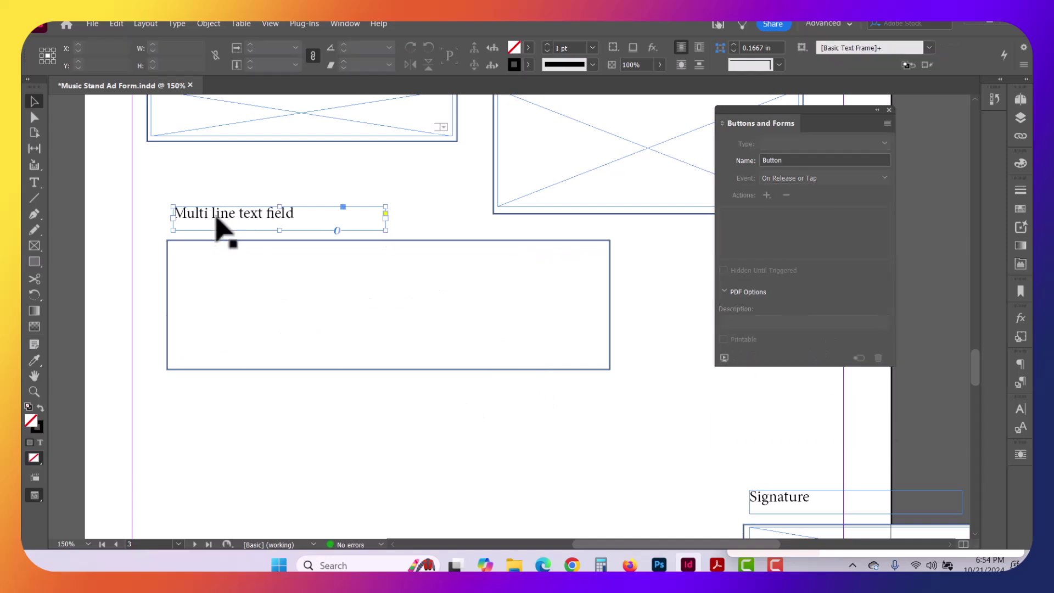
pyautogui.click(207, 304)
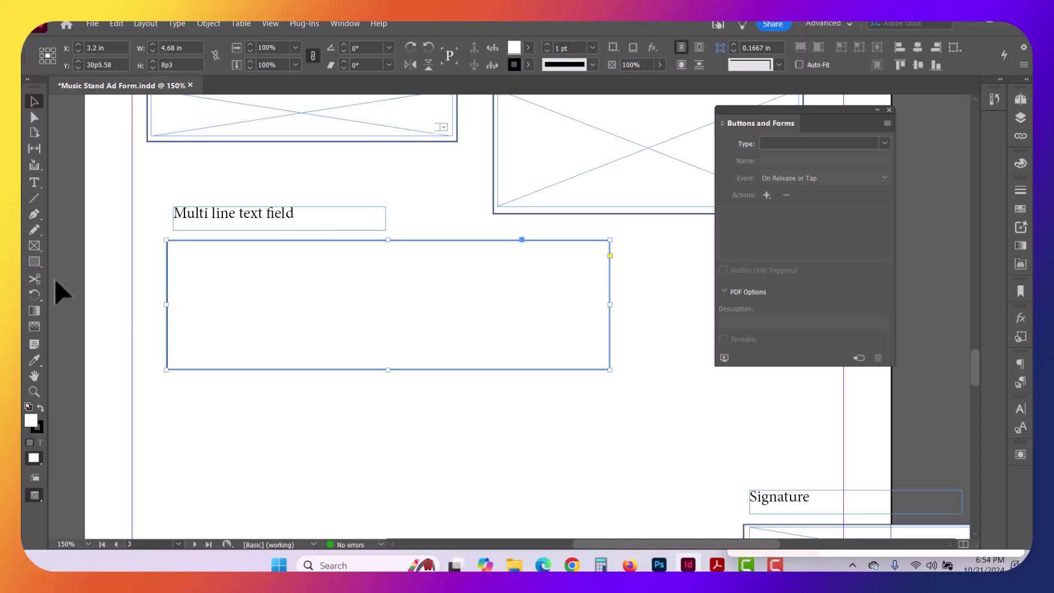
pyautogui.click(34, 246)
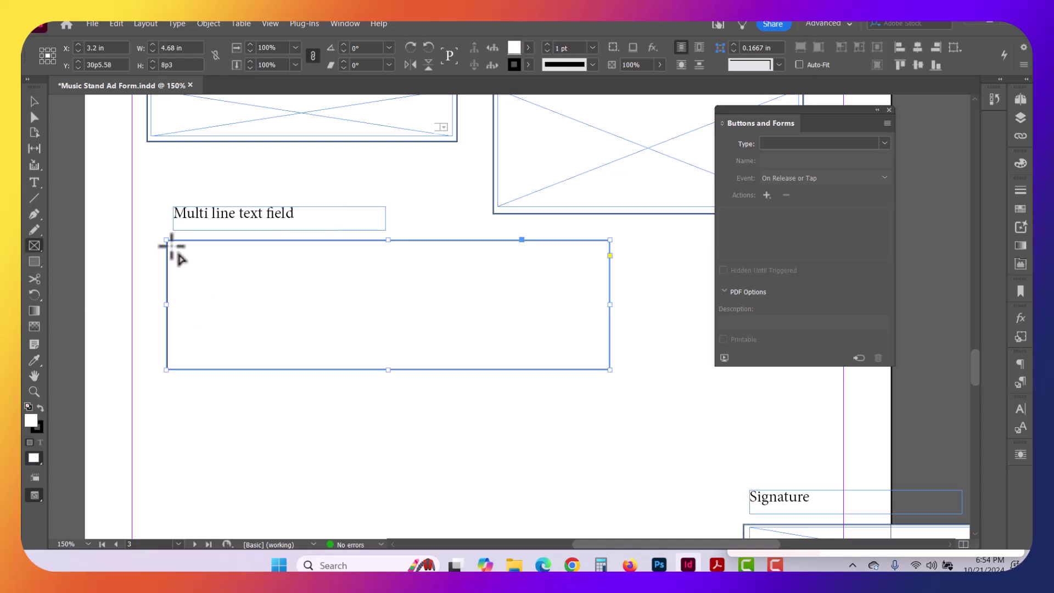
pyautogui.moveTo(173, 245); pyautogui.dragTo(603, 362)
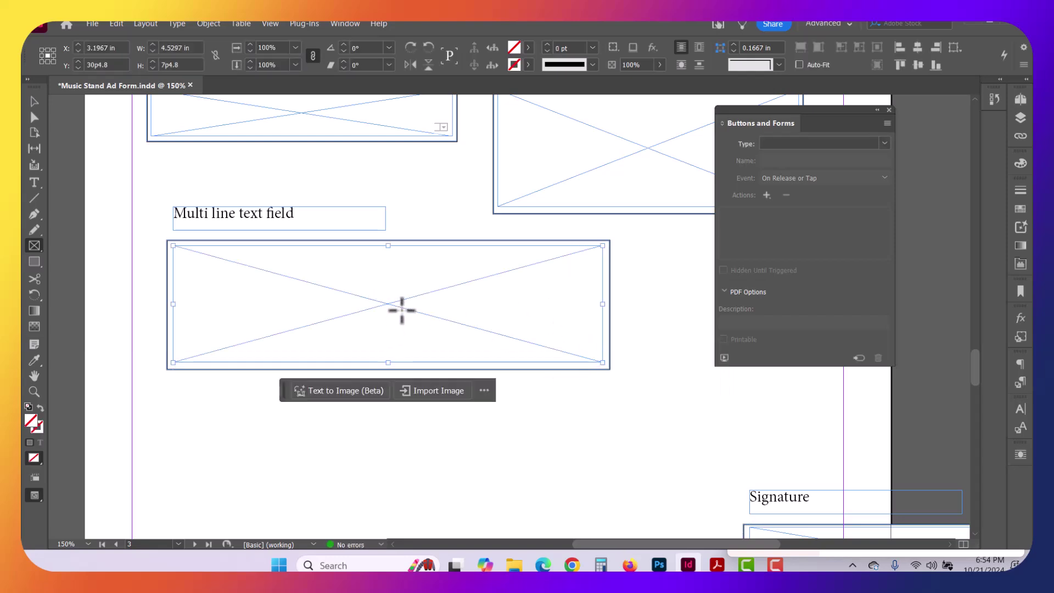
pyautogui.press('v')
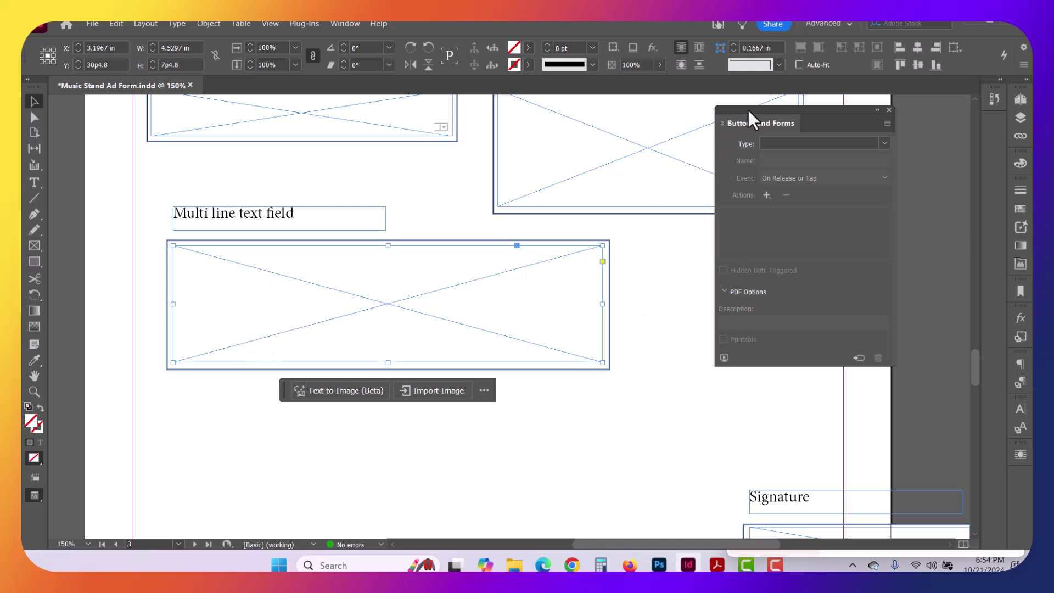
# Step: Move the Buttons and Forms panel lower and keep the Advanced workspace
pyautogui.moveTo(748, 110); pyautogui.dragTo(698, 161)
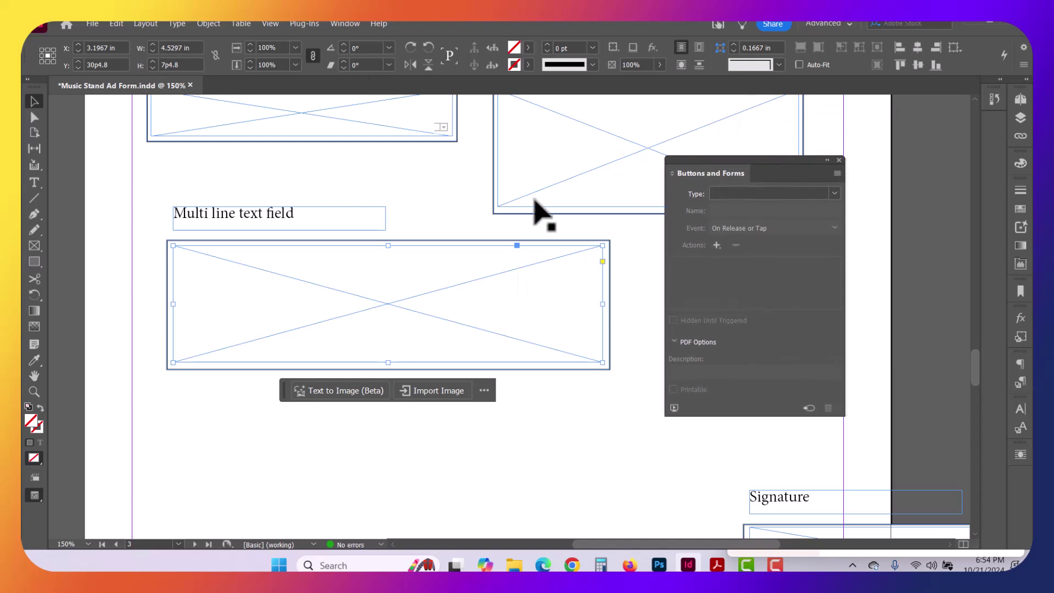
pyautogui.click(335, 25)
pyautogui.moveTo(354, 53)
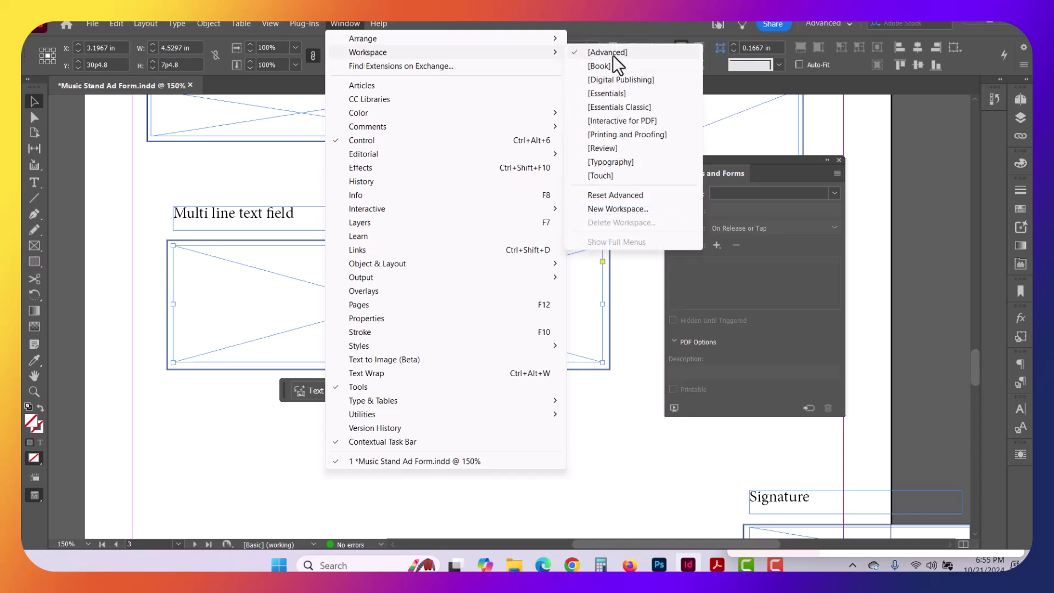
pyautogui.click(607, 52)
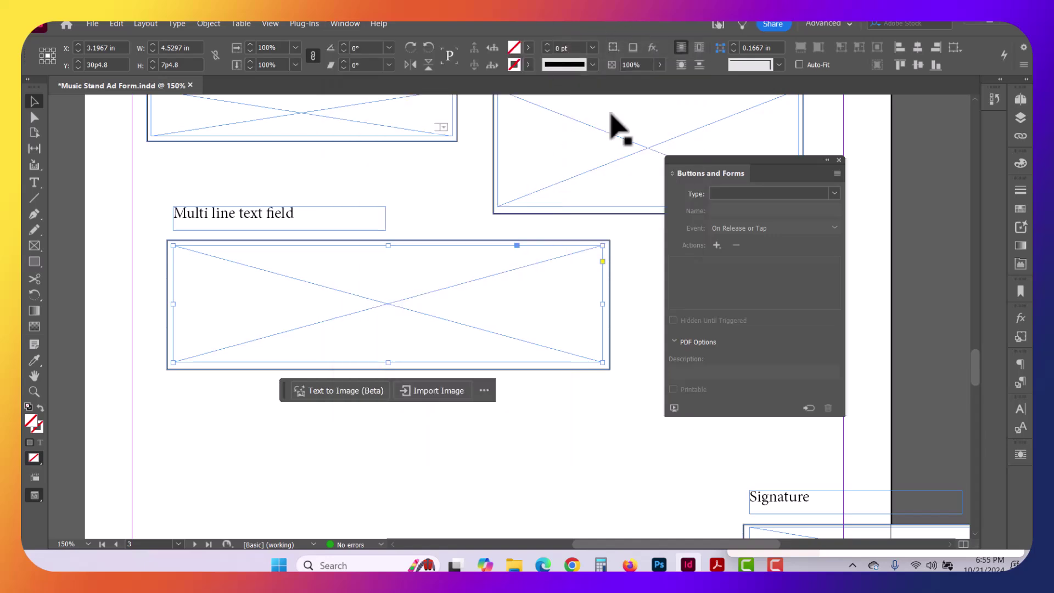
# Step: Set the frame's type to Text Field in Buttons and Forms and rename it 'Multi line text'
pyautogui.click(339, 24)
pyautogui.moveTo(439, 210)
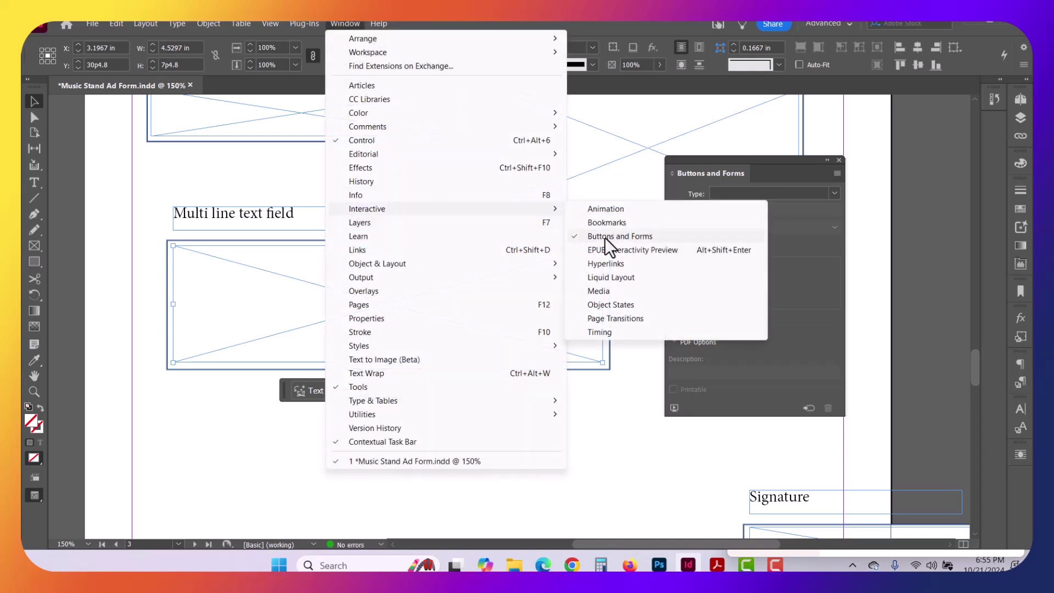
pyautogui.click(646, 152)
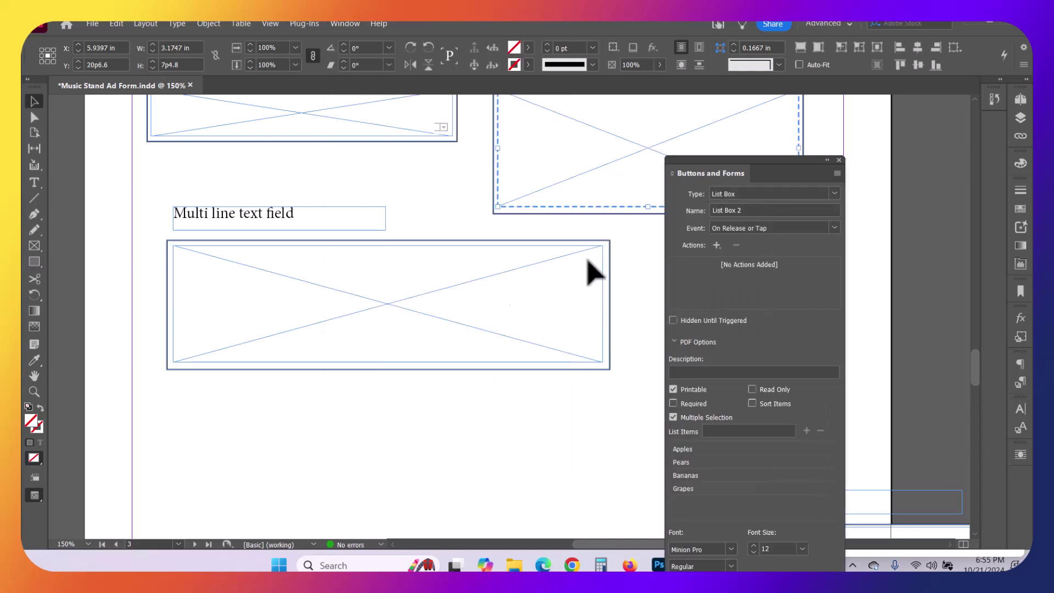
pyautogui.click(736, 196)
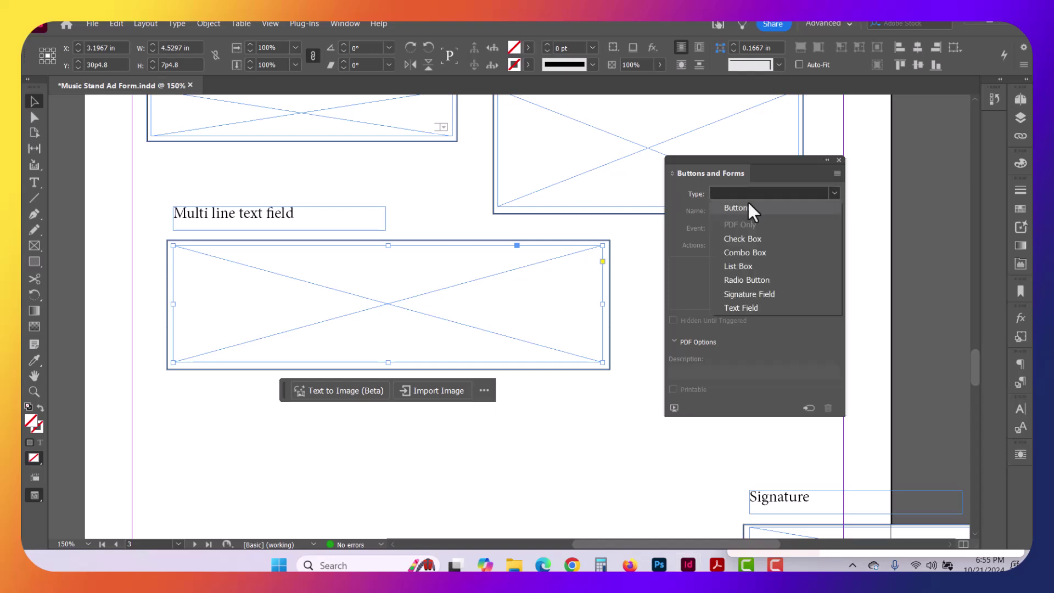
pyautogui.click(752, 308)
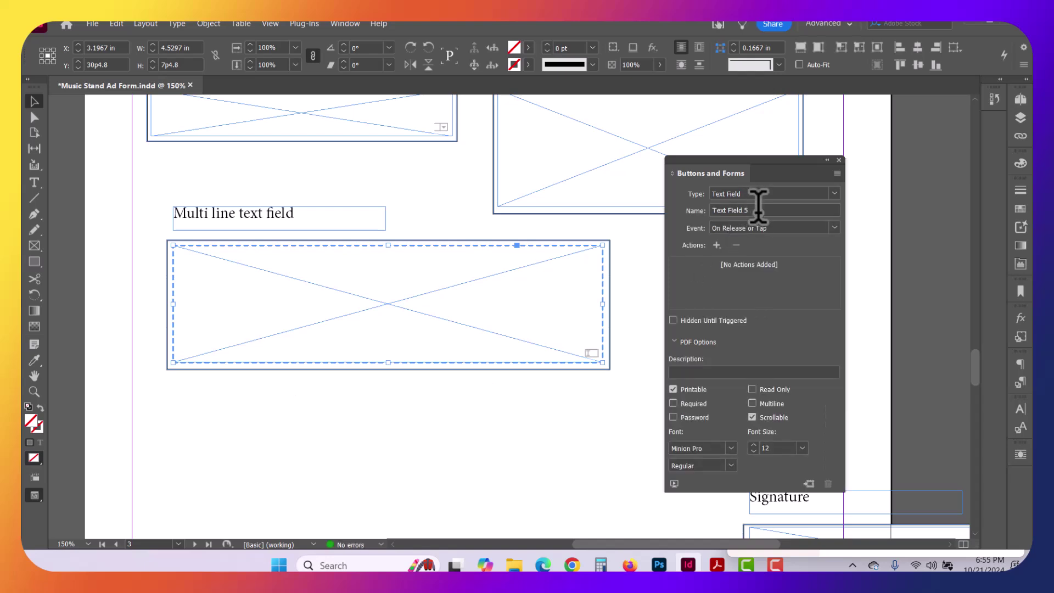
pyautogui.moveTo(758, 210); pyautogui.dragTo(677, 210)
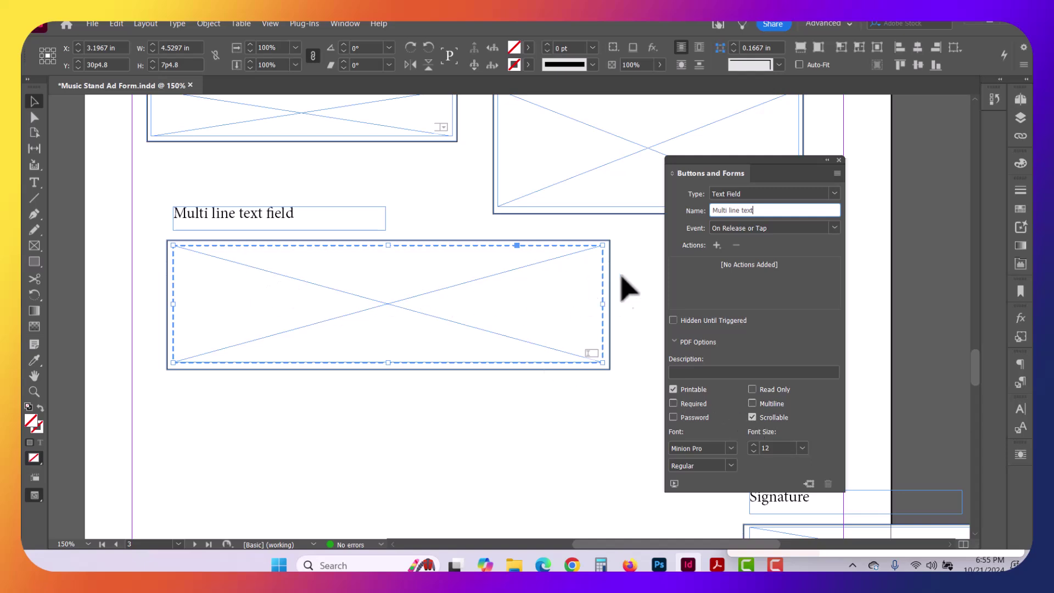
# Step: Enable Multiline on the field and set its font to Roboto Black
pyautogui.click(750, 405)
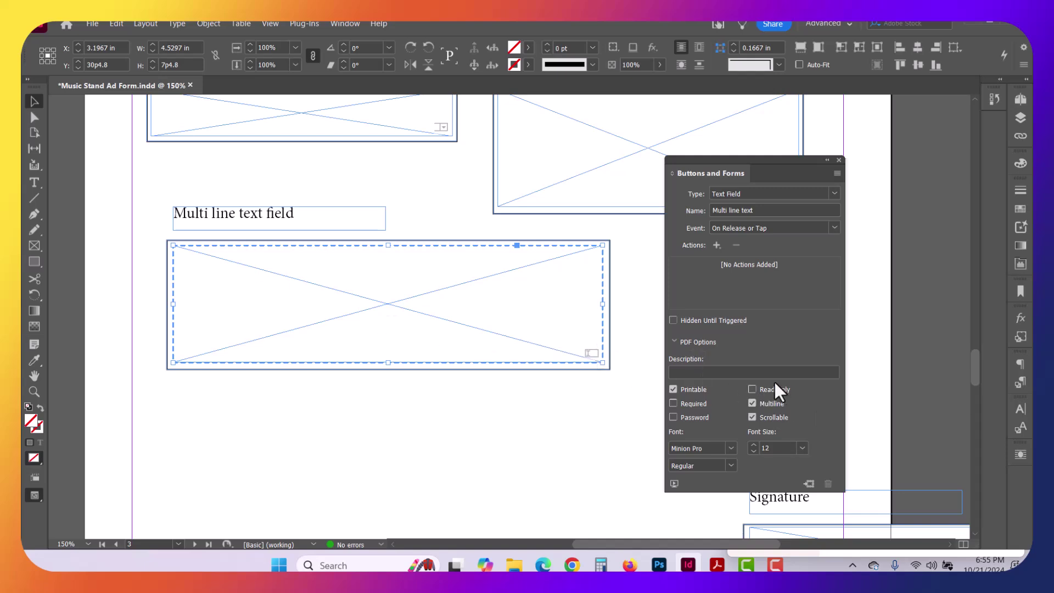
pyautogui.click(732, 448)
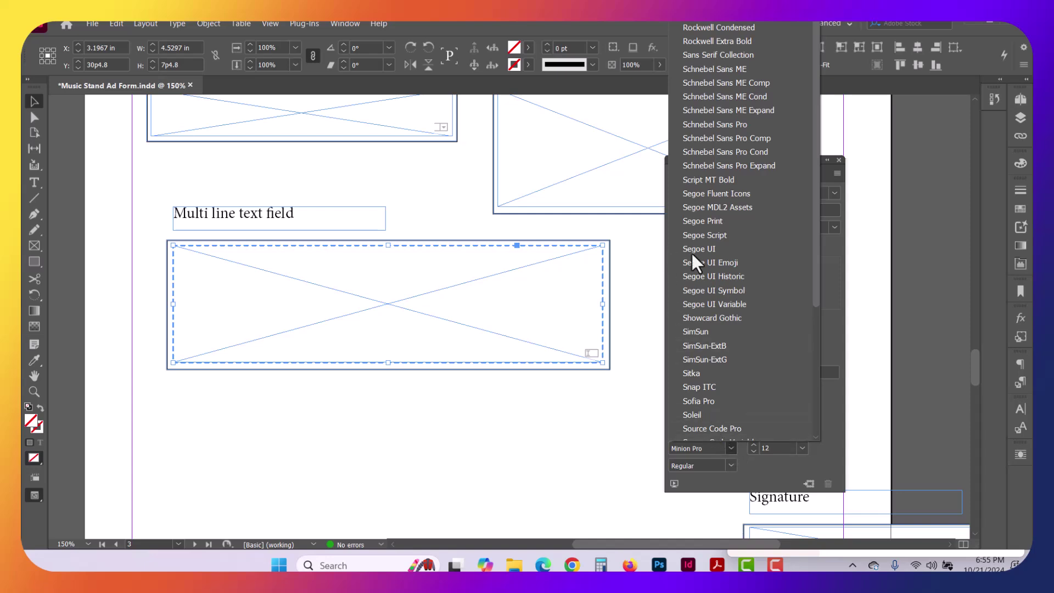
pyautogui.scroll(6, 711, 219)
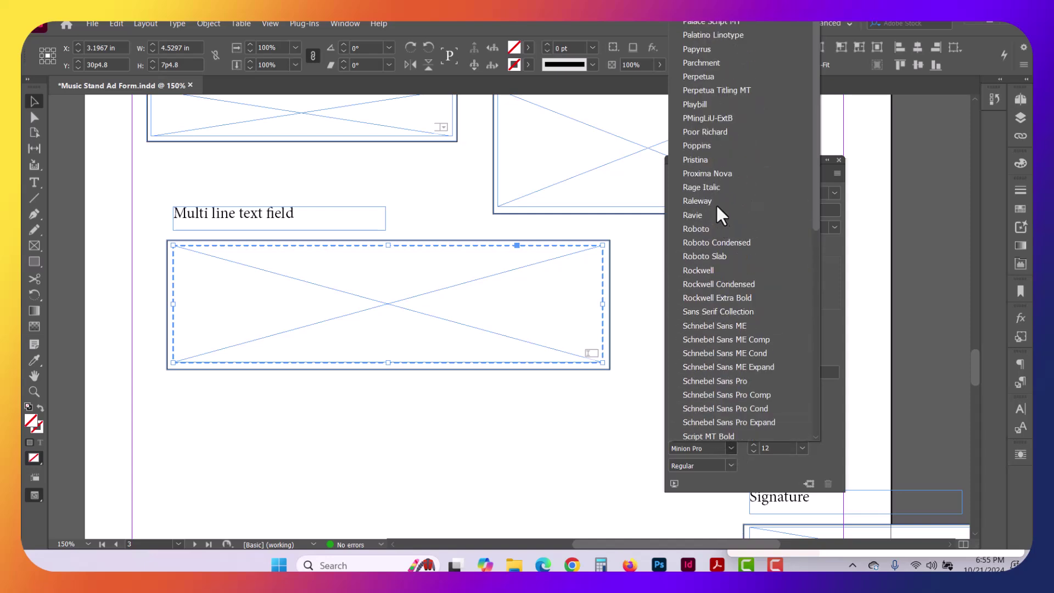
pyautogui.scroll(4, 708, 137)
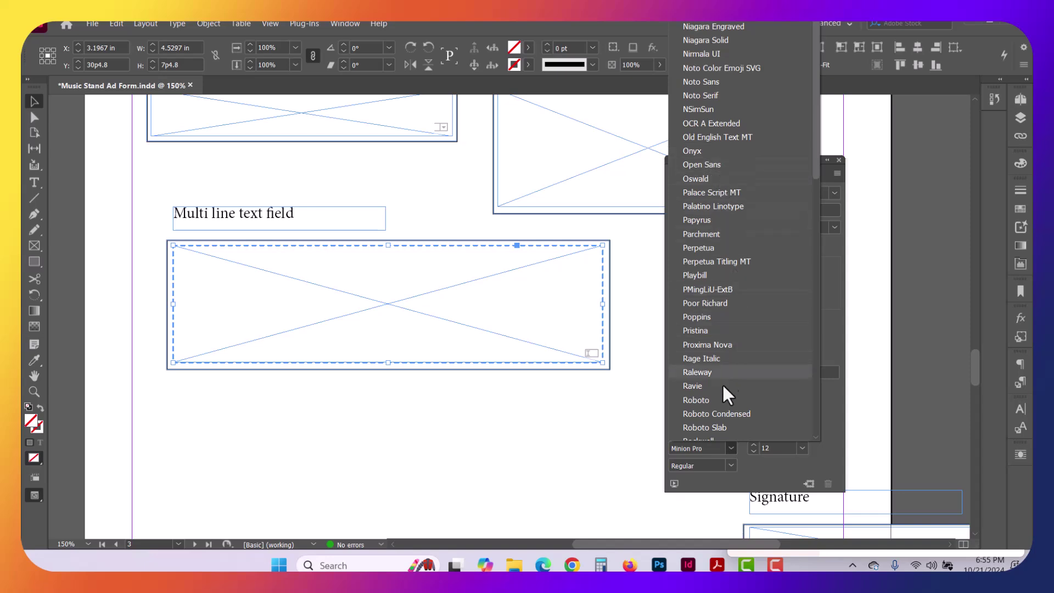
pyautogui.click(720, 400)
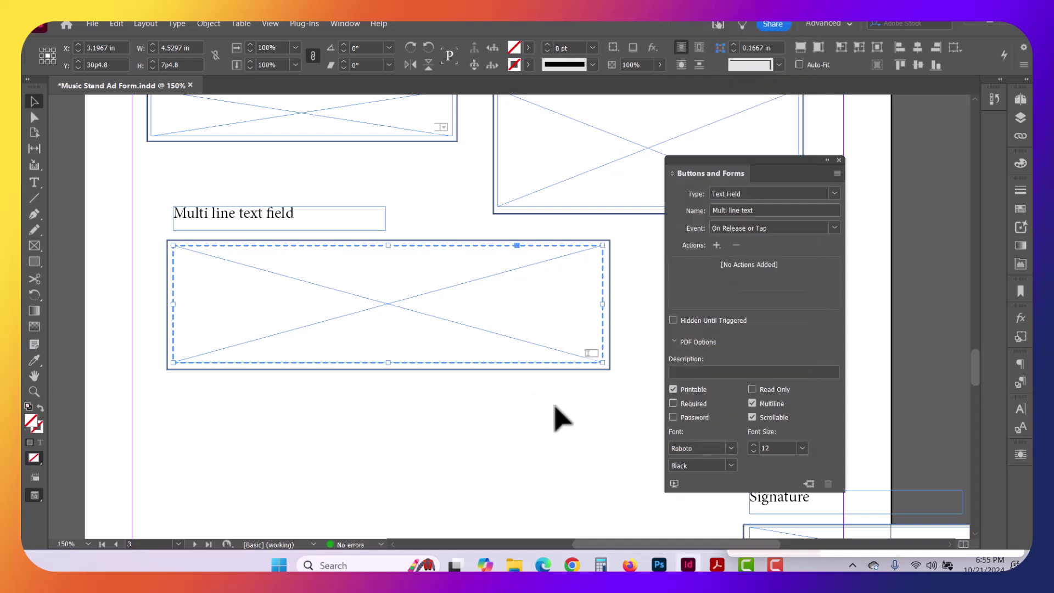
# Step: Save, then export a tagged Adobe PDF (Interactive) replacing Music Stand Ad Form.pdf
pyautogui.click(93, 24)
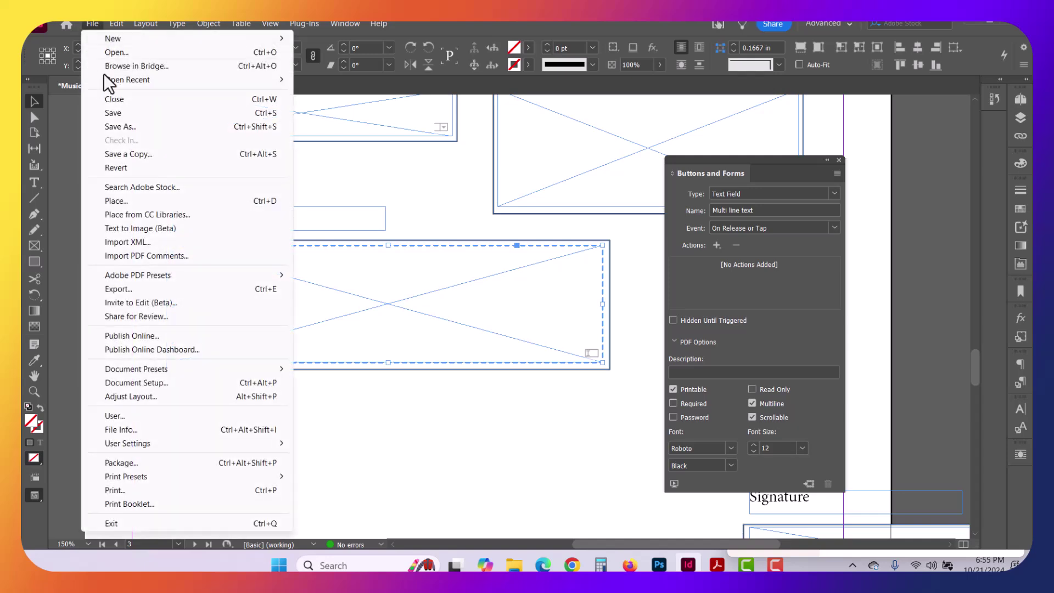
pyautogui.click(114, 114)
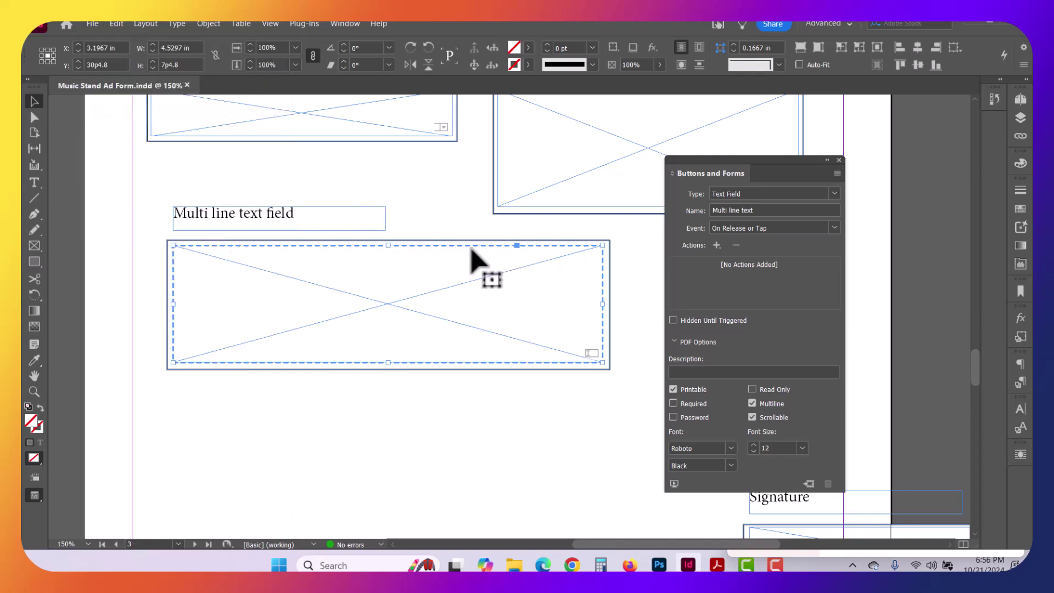
pyautogui.hotkey('ctrl', 'e')
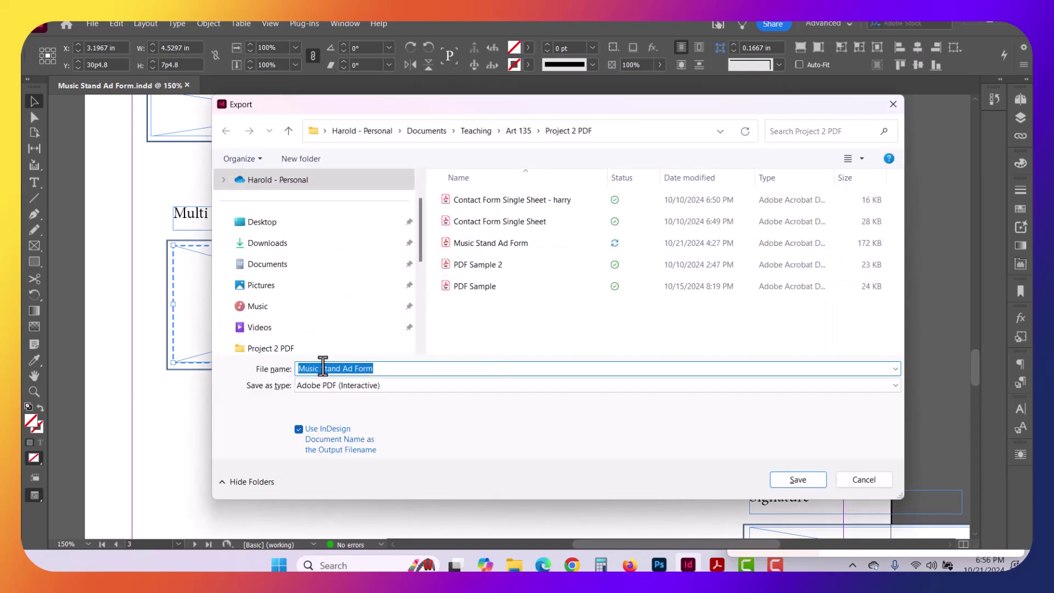
pyautogui.click(347, 386)
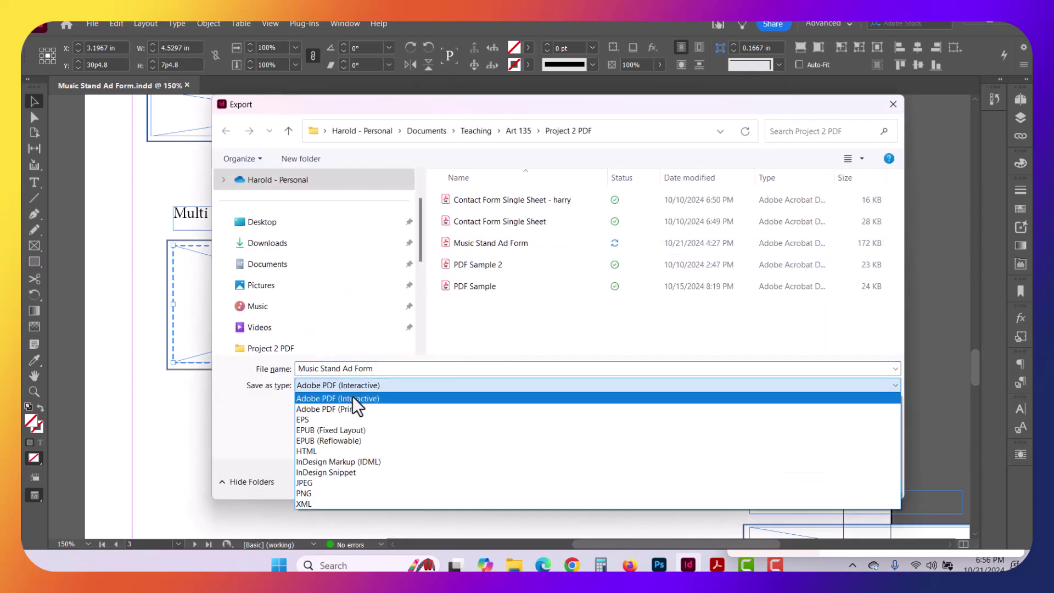
pyautogui.click(353, 400)
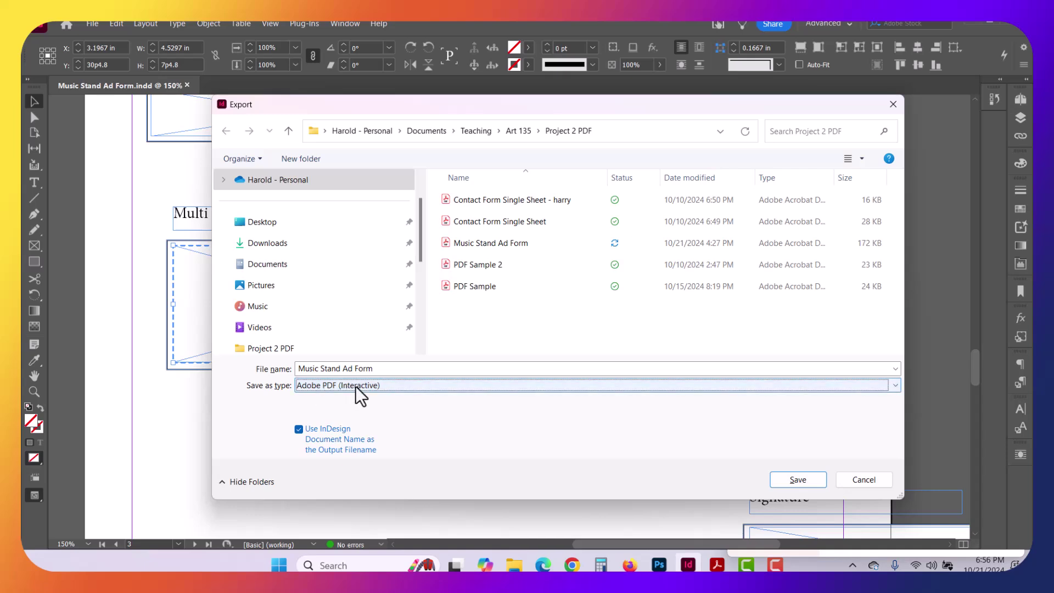
pyautogui.click(797, 479)
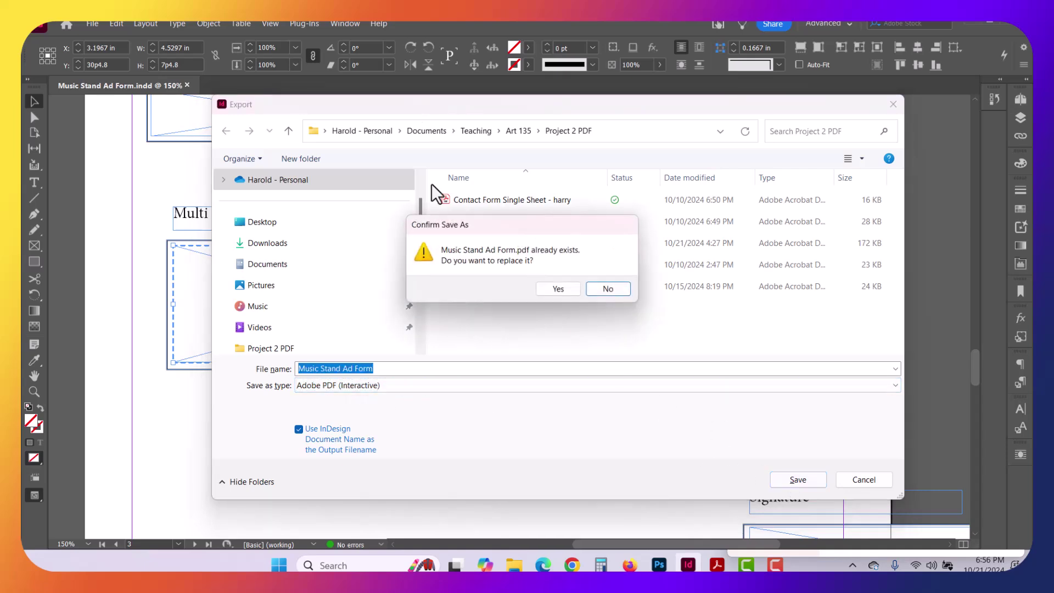
pyautogui.click(566, 289)
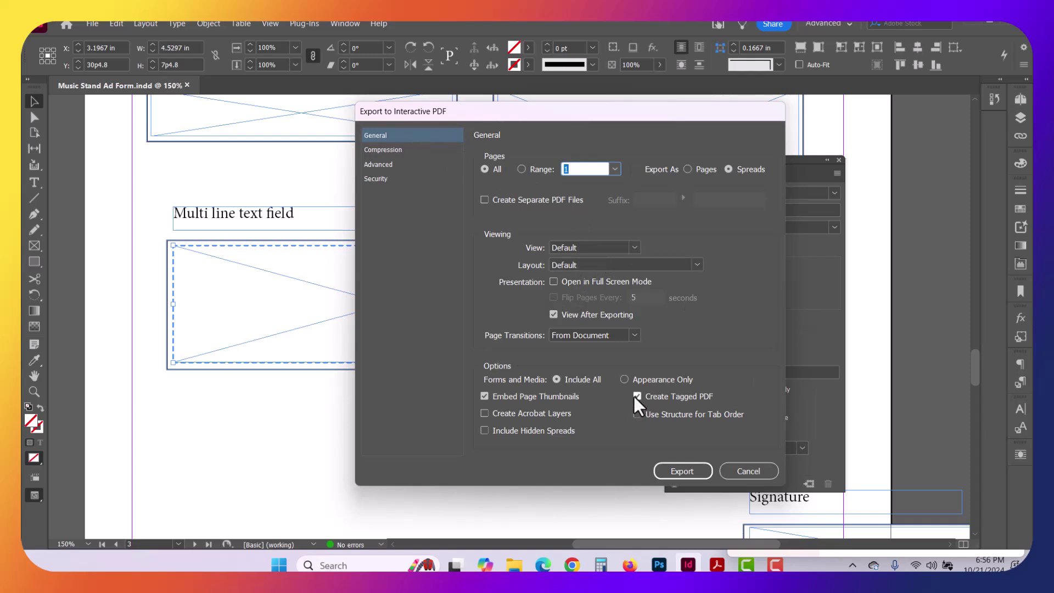
pyautogui.click(685, 395)
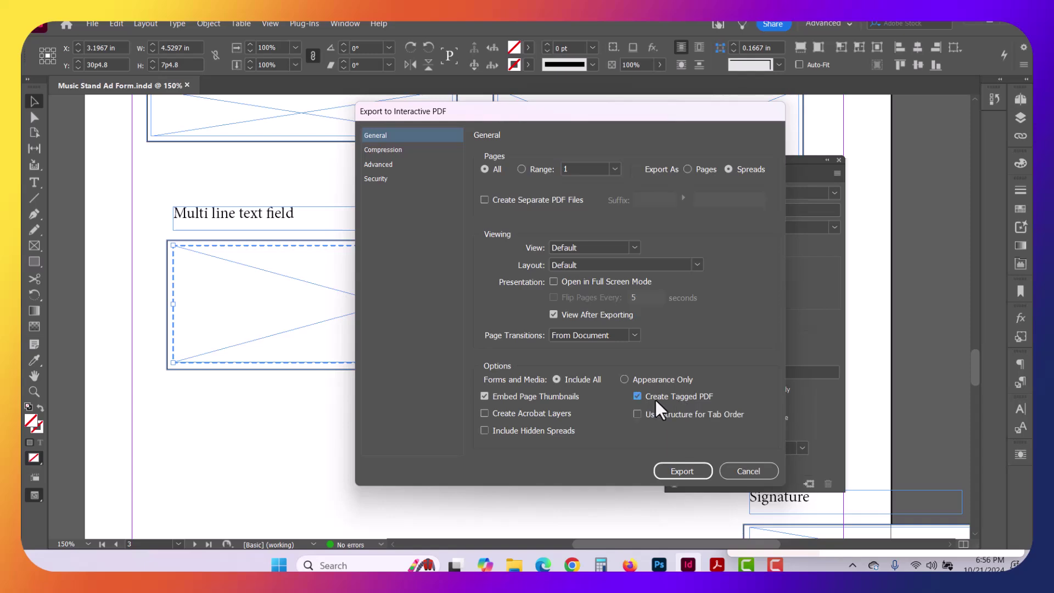
pyautogui.click(690, 472)
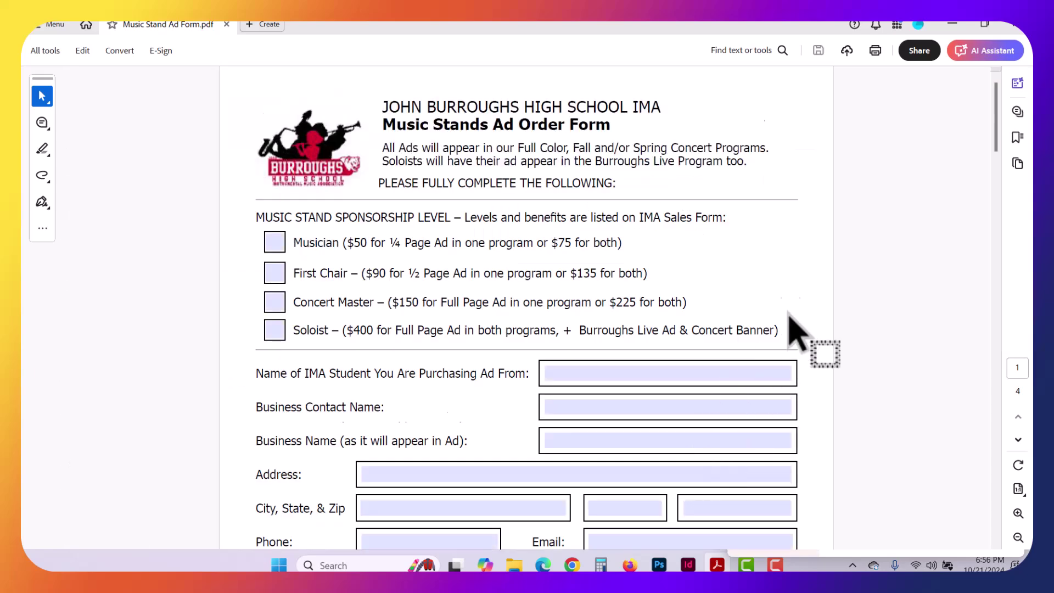
# Step: On page 3, paste Lorem ipsum text into the Multi line text field and scroll within it
pyautogui.scroll(-3, 1003, 181)
pyautogui.moveTo(996, 163); pyautogui.dragTo(997, 483)
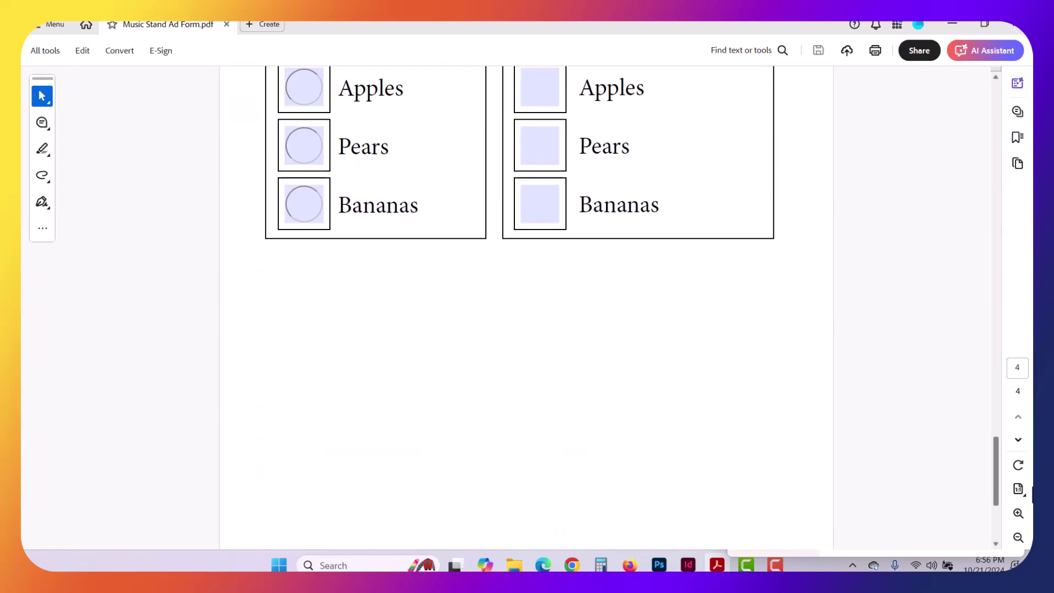
pyautogui.scroll(2, 1012, 456)
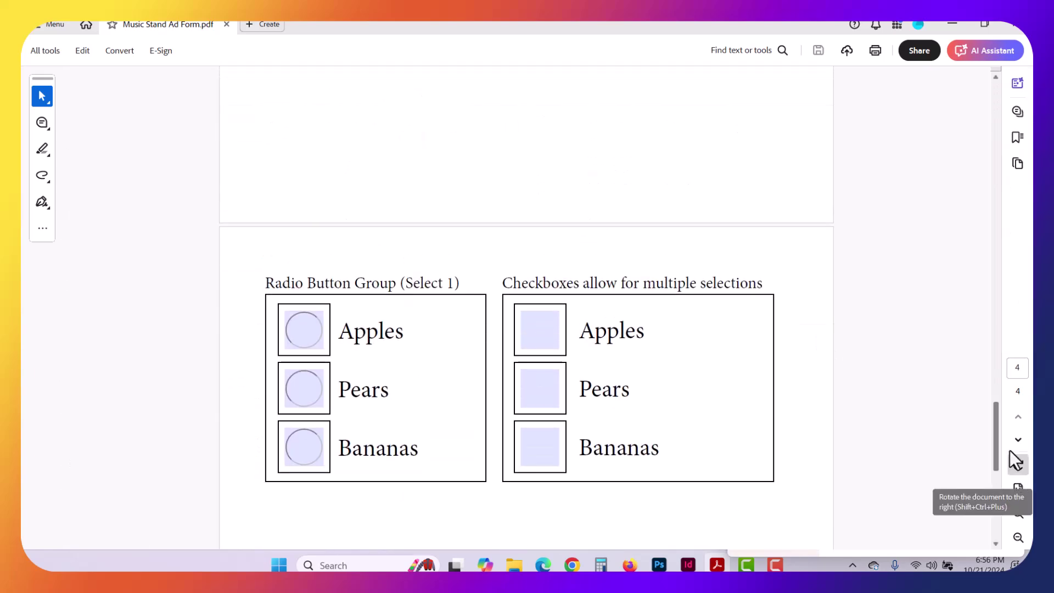
pyautogui.scroll(5, 991, 384)
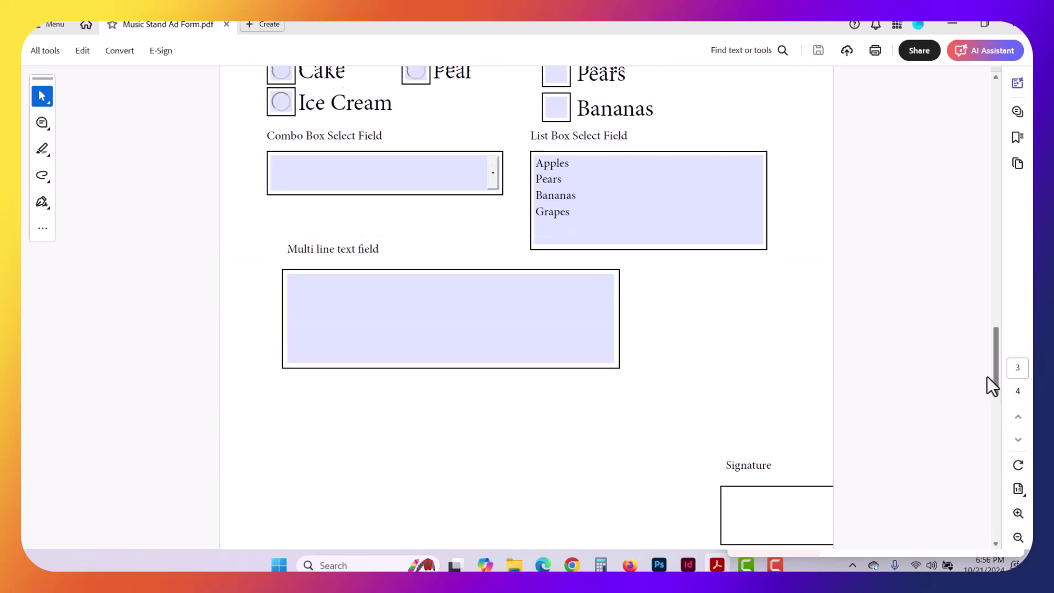
pyautogui.click(498, 357)
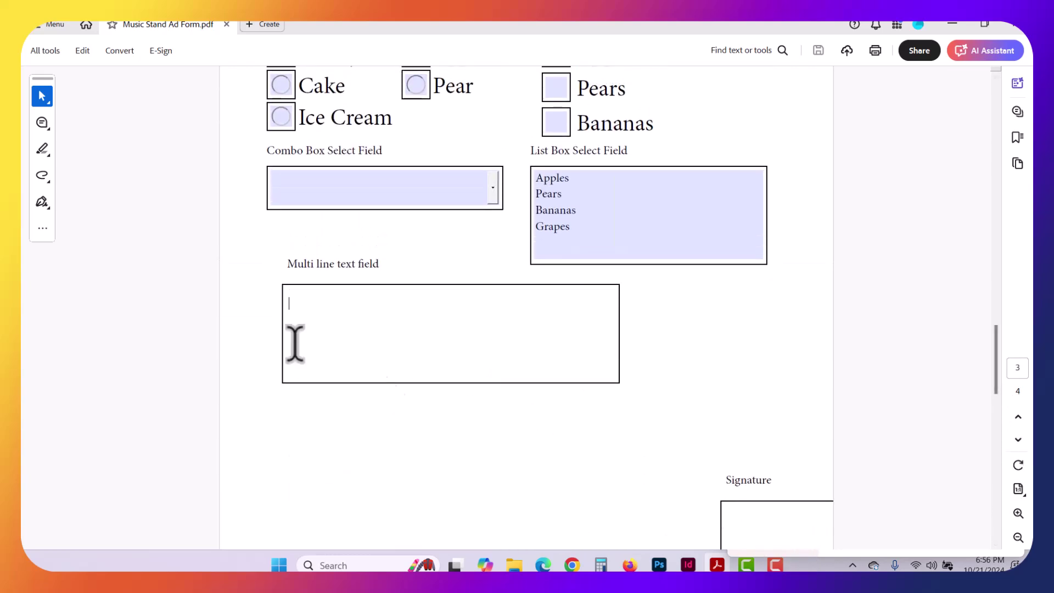
pyautogui.hotkey('ctrl', 'v')
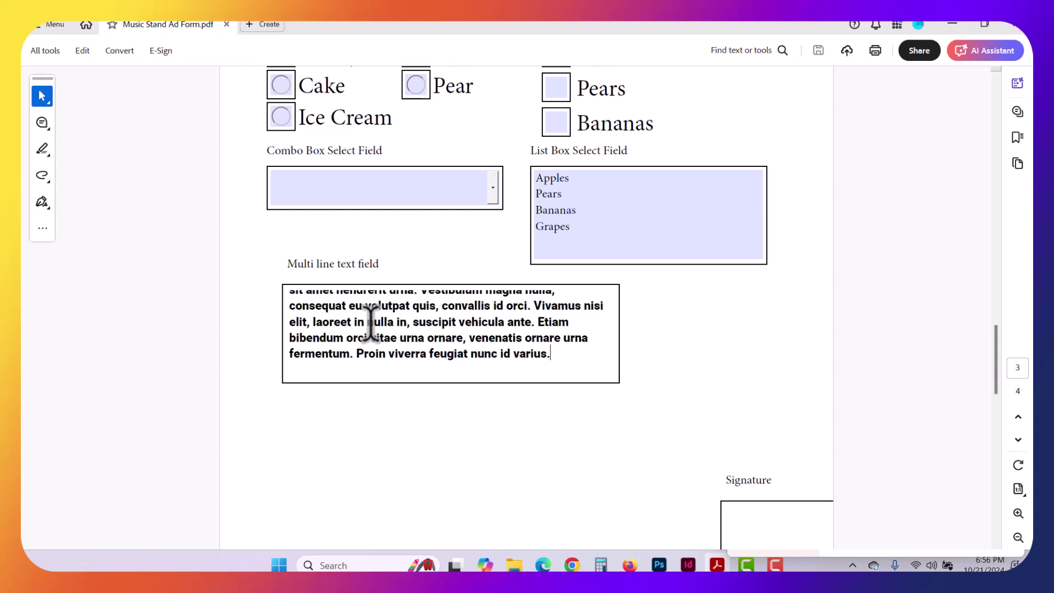
pyautogui.moveTo(619, 357); pyautogui.dragTo(614, 301)
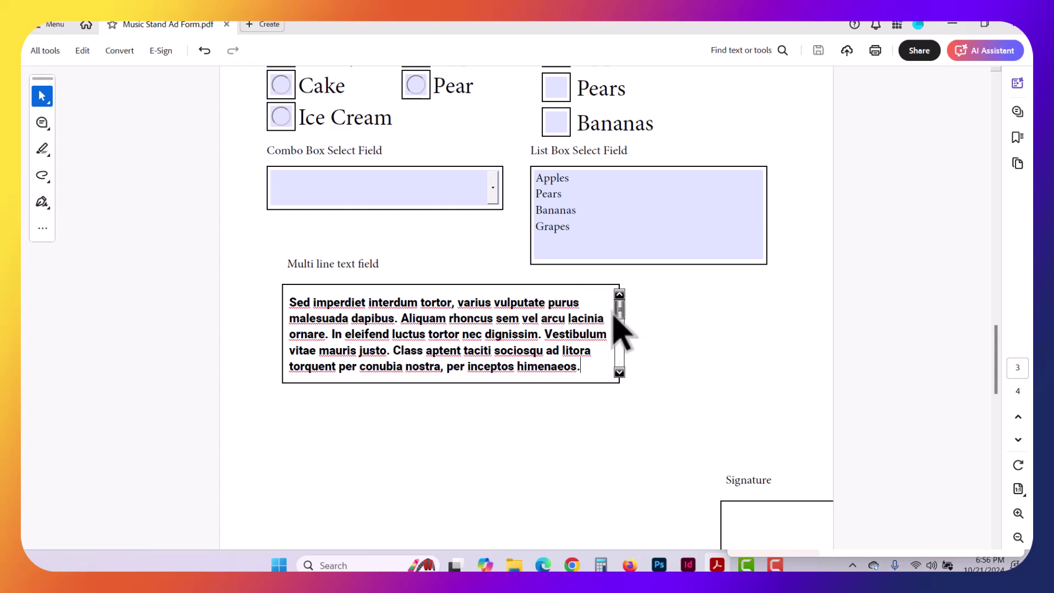
pyautogui.moveTo(611, 282); pyautogui.dragTo(593, 278)
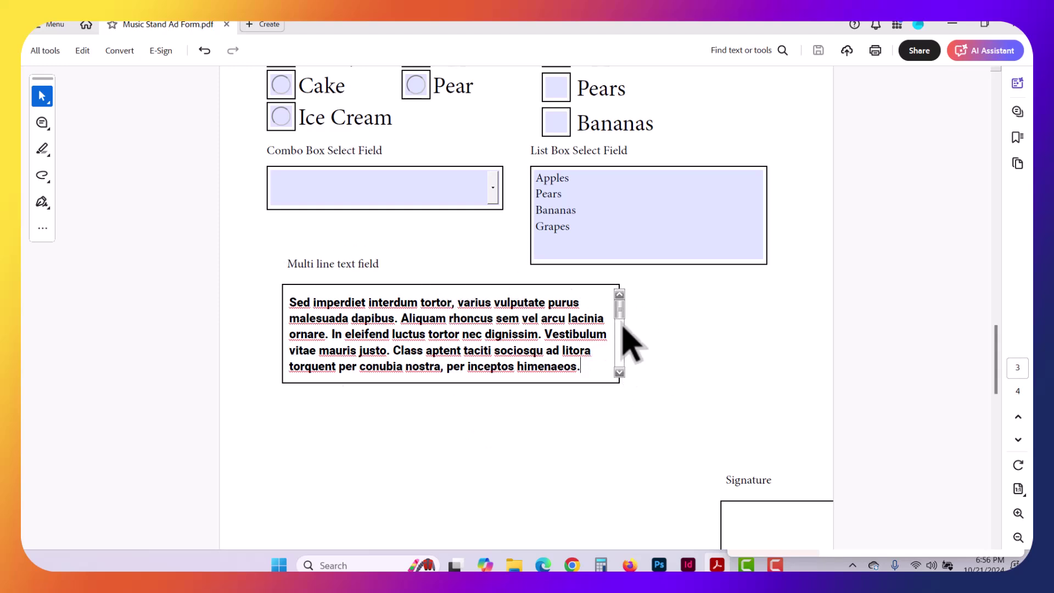